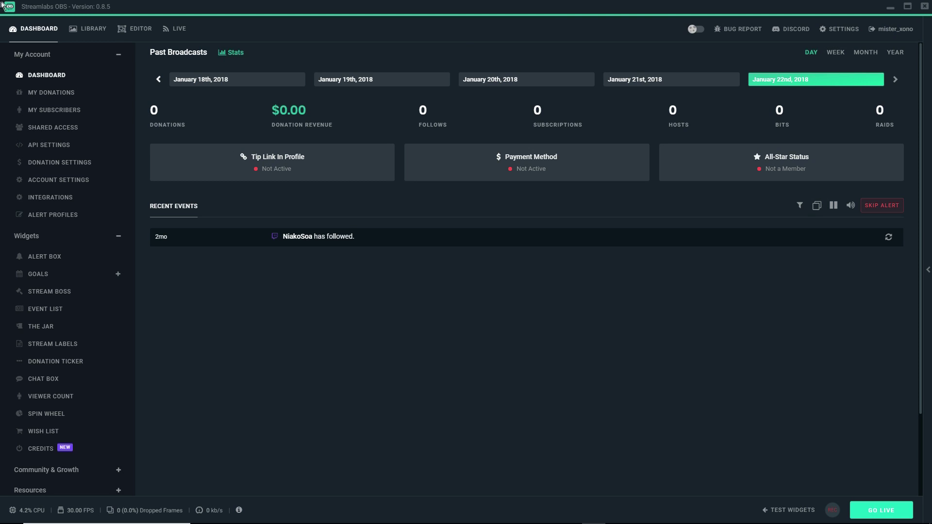
# Review the My Donations and My Subscribers pages of the account.
pyautogui.click(41, 97)
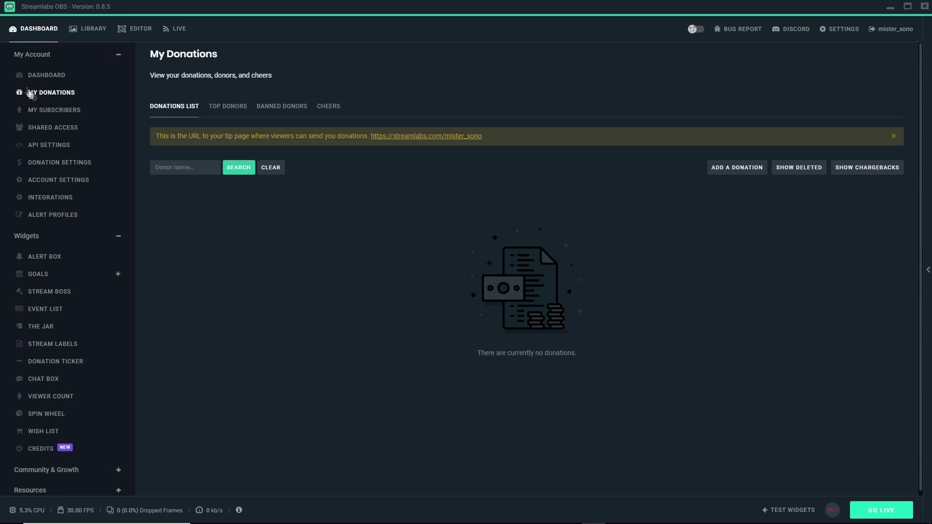
pyautogui.click(61, 115)
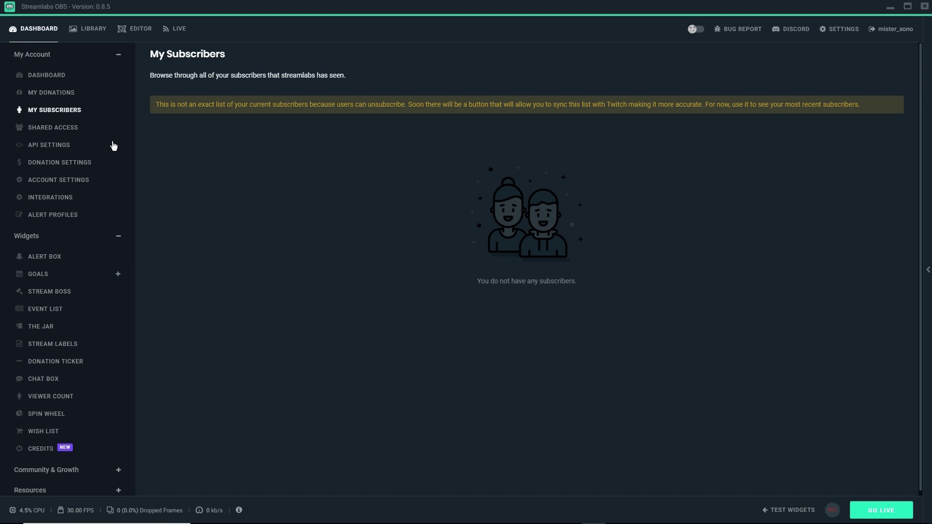
# Filter the overlay library to overlays that include a Live screen in the First Person Shooter category.
pyautogui.click(84, 33)
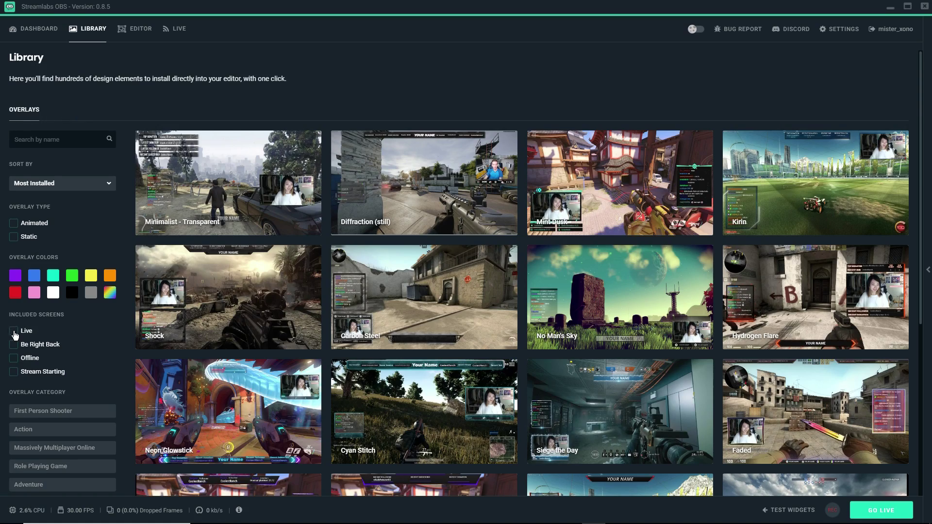
pyautogui.scroll(-1, 71, 345)
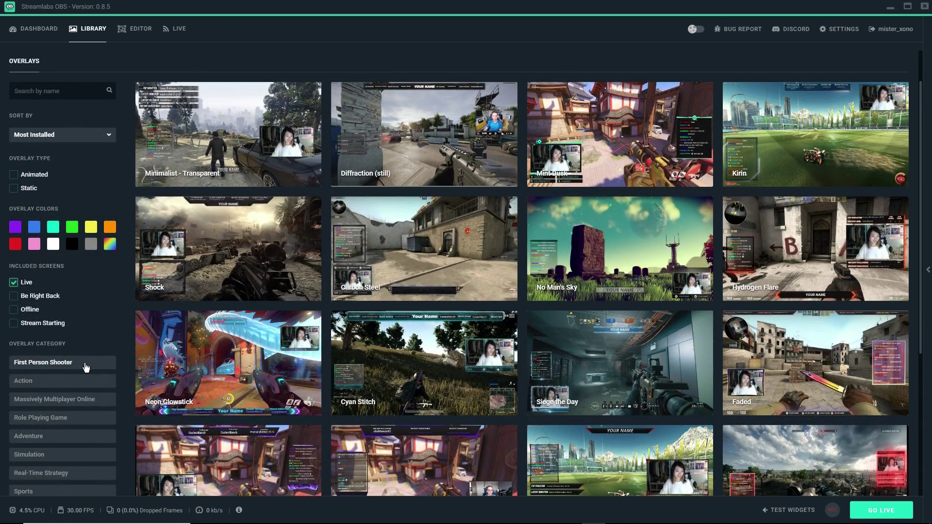
pyautogui.click(88, 366)
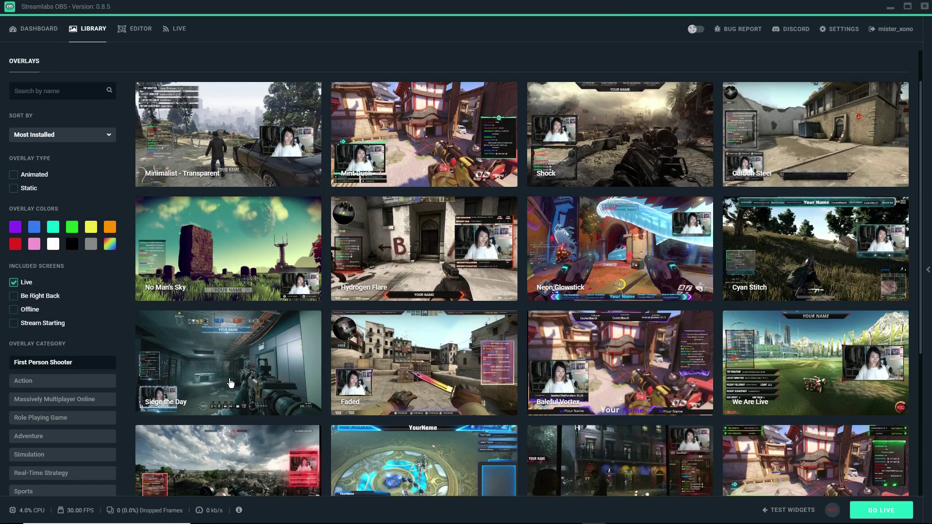
pyautogui.scroll(1, 230, 383)
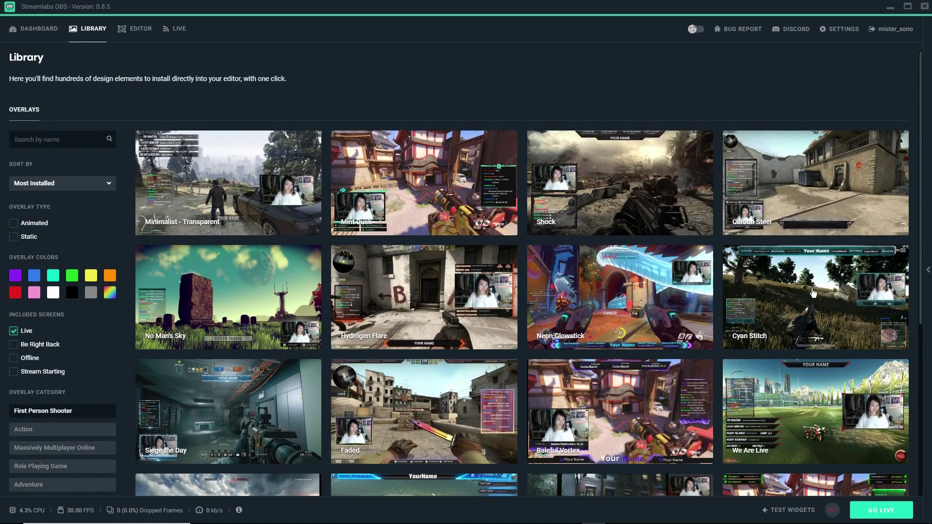
# Install the Cyan Stitch overlay from the library and show it in the editor.
pyautogui.click(814, 293)
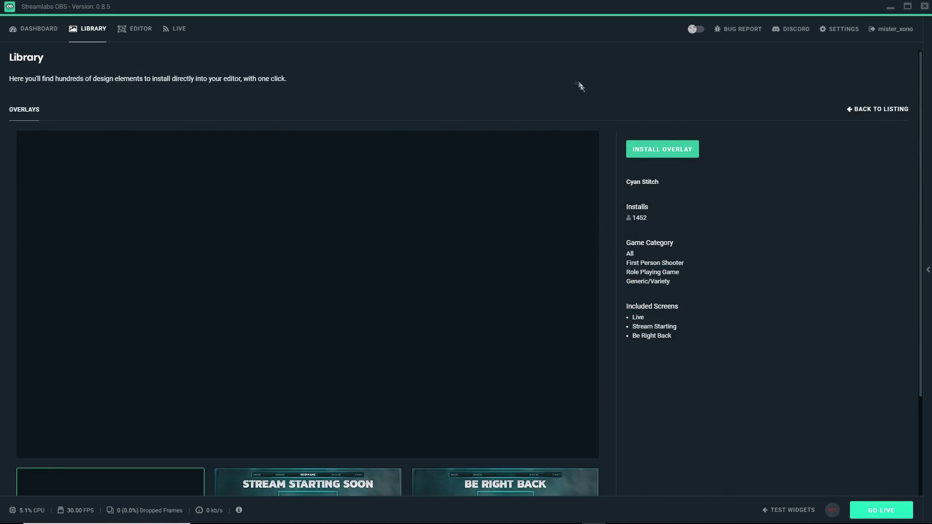
pyautogui.click(678, 154)
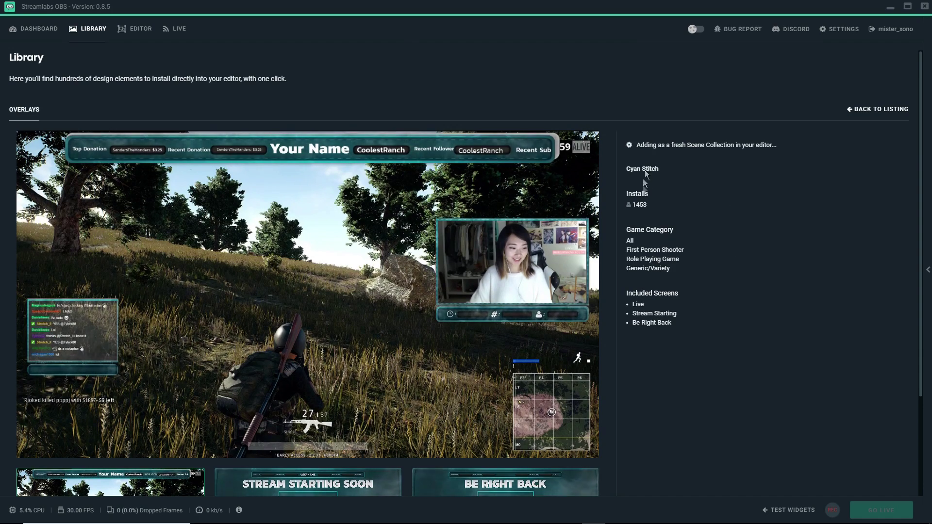
pyautogui.click(142, 30)
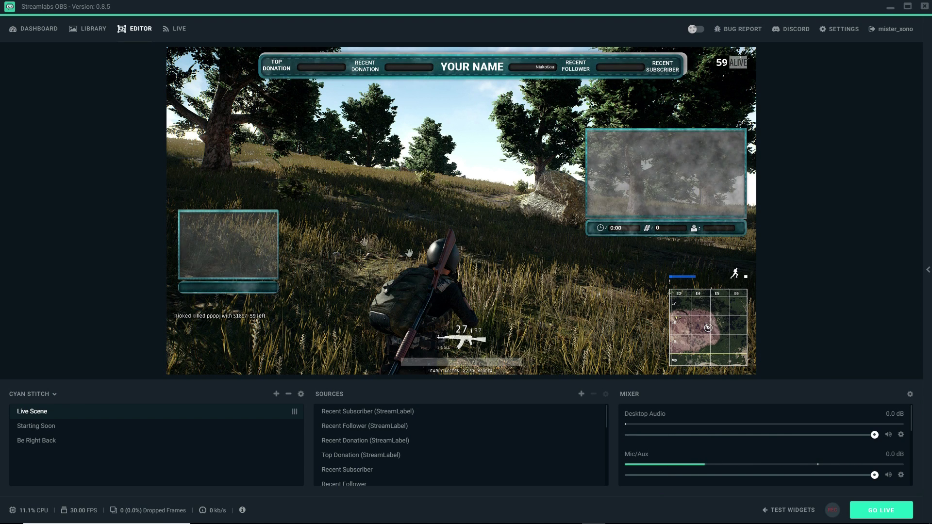
# Inspect the Live Scene's webcam frame, game background, chat box and upper banner by selecting each on the canvas.
pyautogui.click(601, 192)
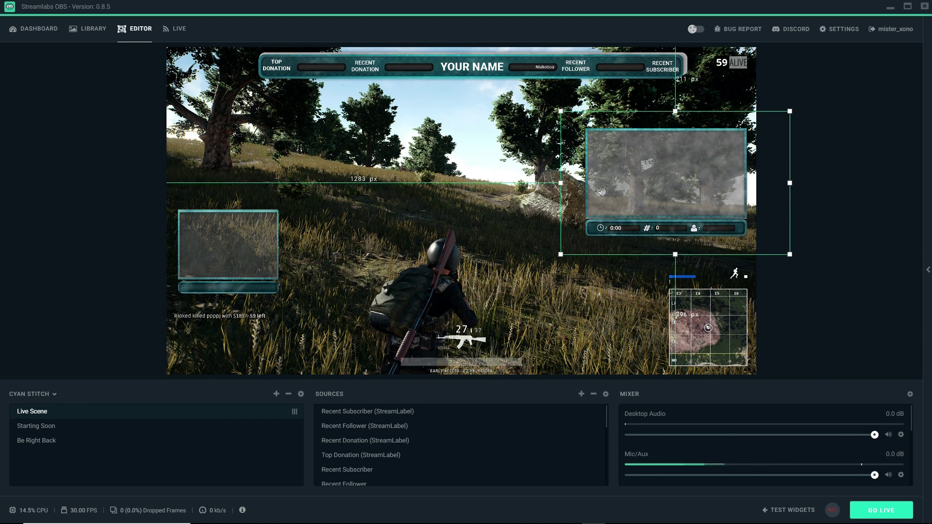
pyautogui.click(555, 316)
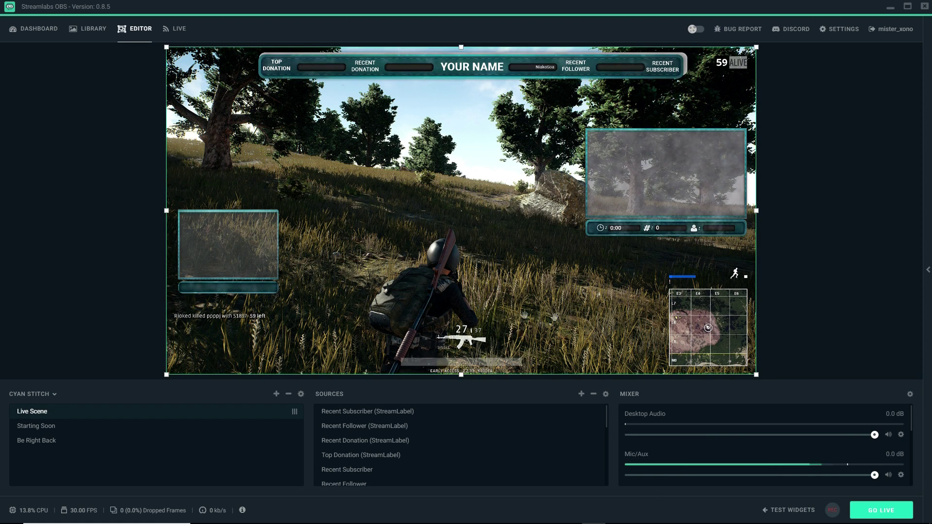
pyautogui.click(257, 228)
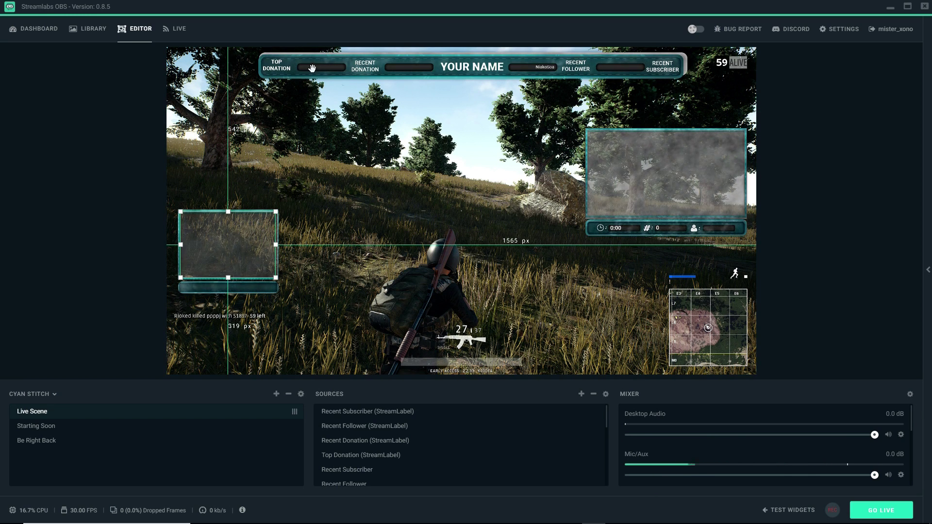
pyautogui.click(312, 68)
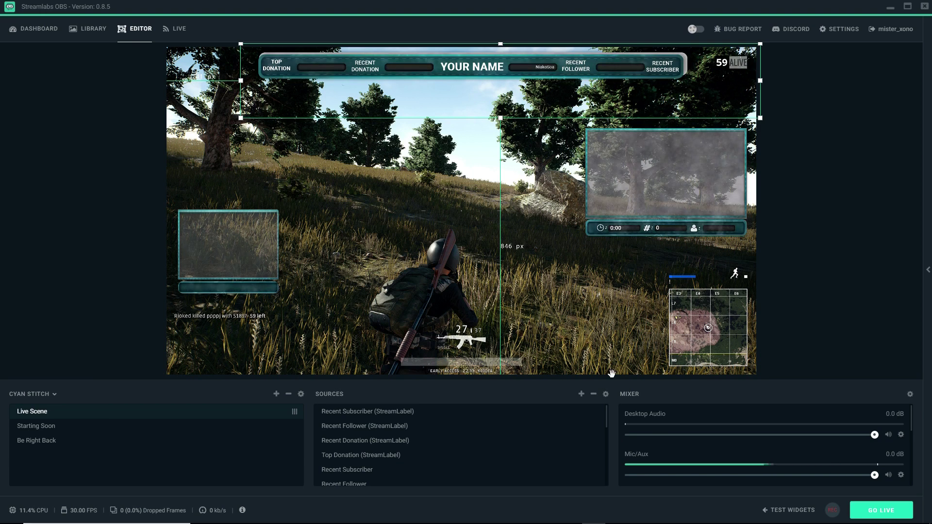
# Preview the Starting Soon and Be Right Back scenes, then return to the Live Scene.
pyautogui.click(114, 426)
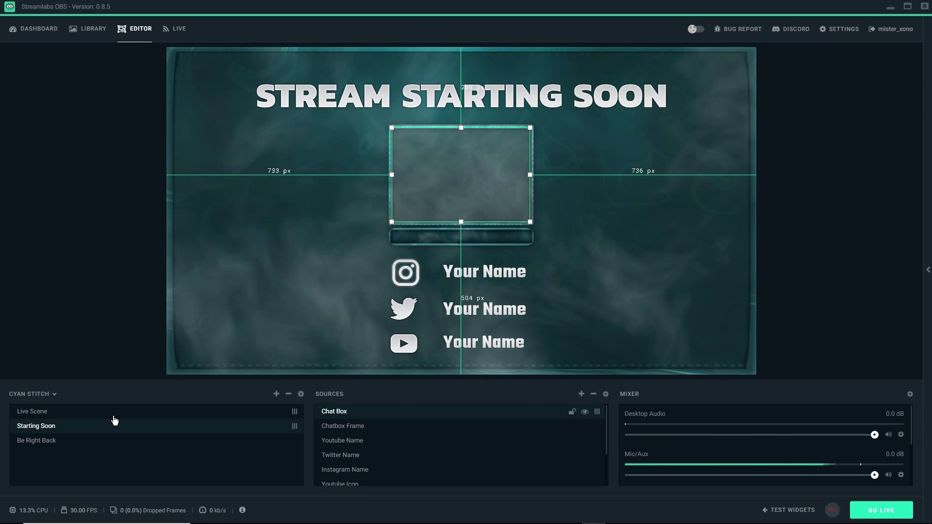
pyautogui.click(40, 440)
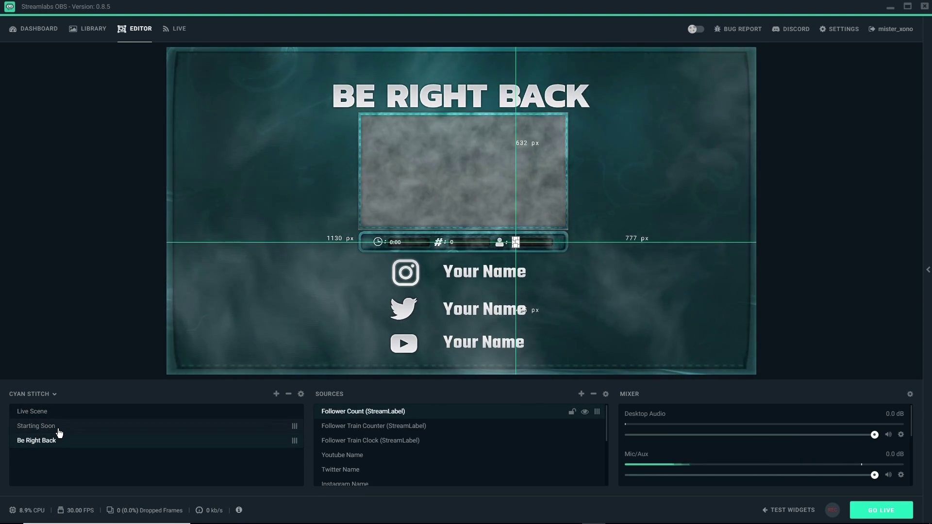
pyautogui.click(61, 431)
pyautogui.click(68, 440)
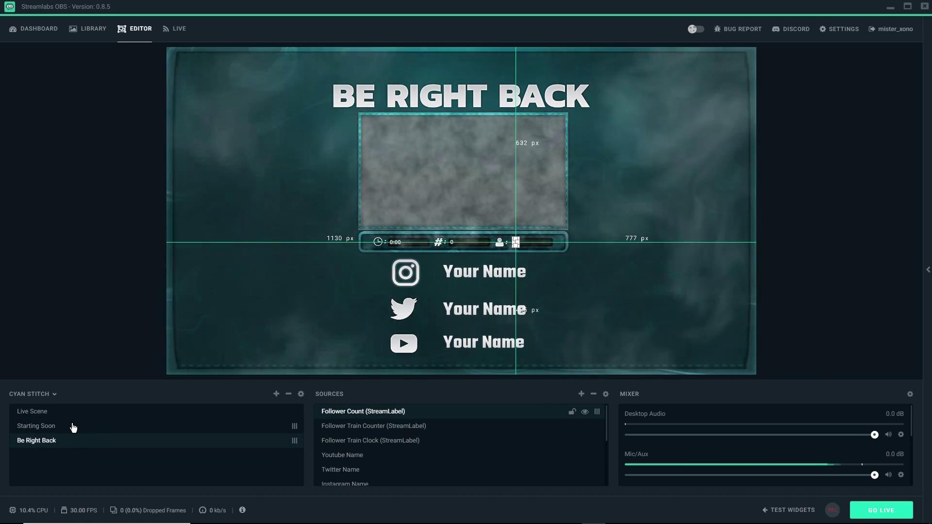
pyautogui.click(51, 417)
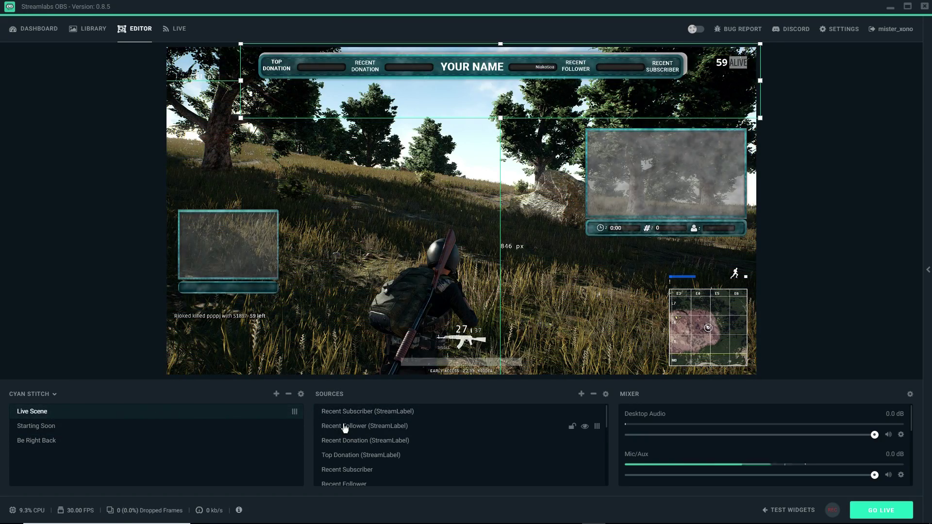
# Locate the Recent Subscriber, Recent Follower, Recent Donation and Top Donation StreamLabel sources on the banner by selecting each one.
pyautogui.click(344, 415)
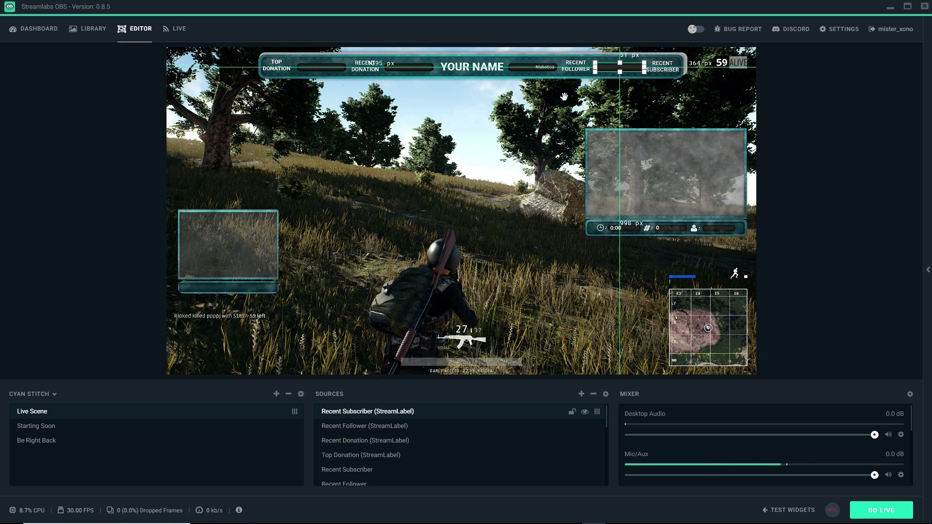
pyautogui.click(418, 427)
pyautogui.click(419, 442)
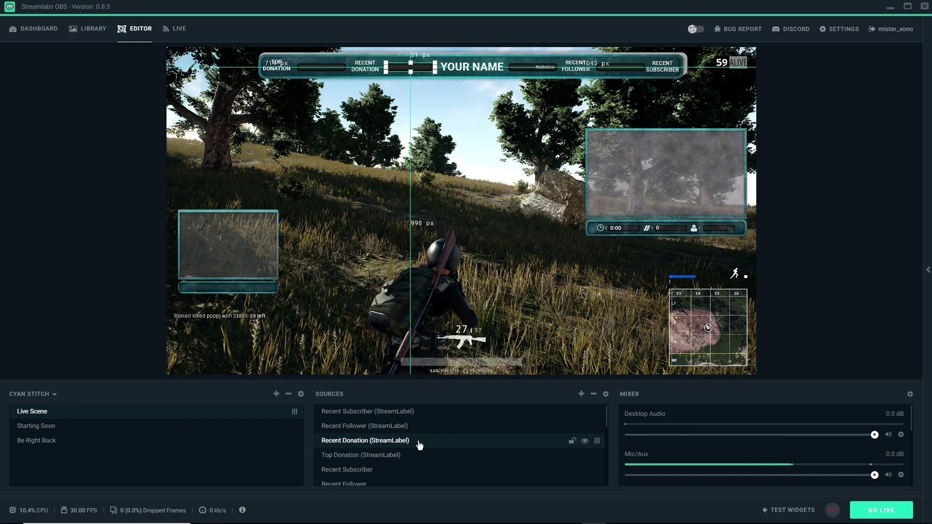
pyautogui.click(414, 455)
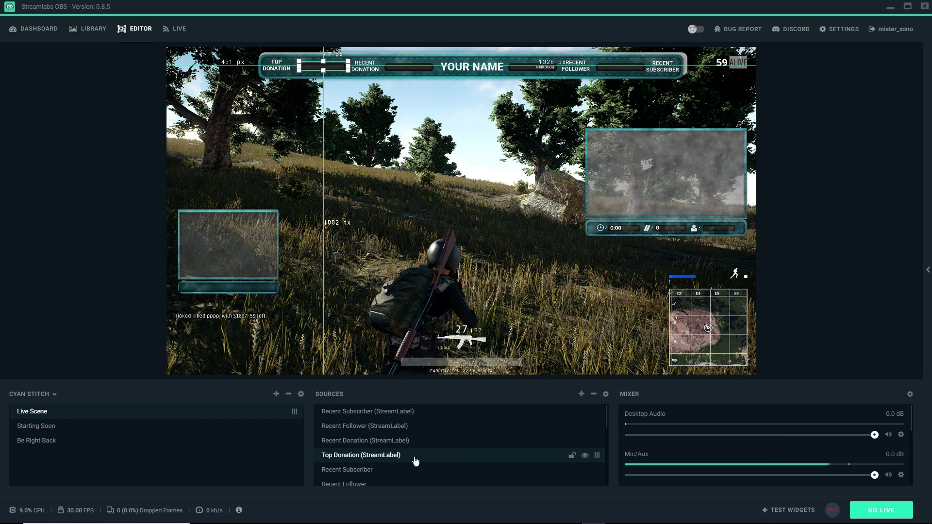
# Change the text of the Recent Subscriber source to "NOUVEAU SUBSCRIBE" on two lines.
pyautogui.click(409, 470)
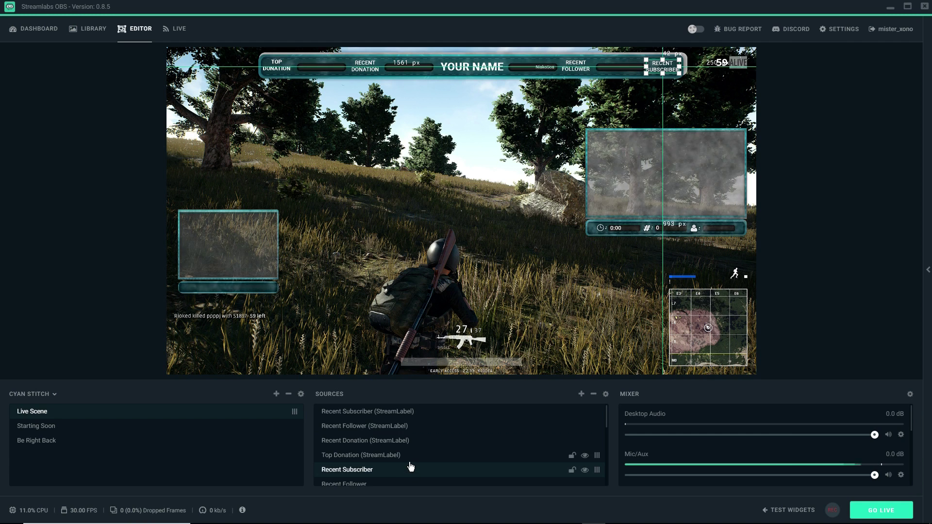
pyautogui.scroll(-2, 410, 469)
pyautogui.rightClick(411, 423)
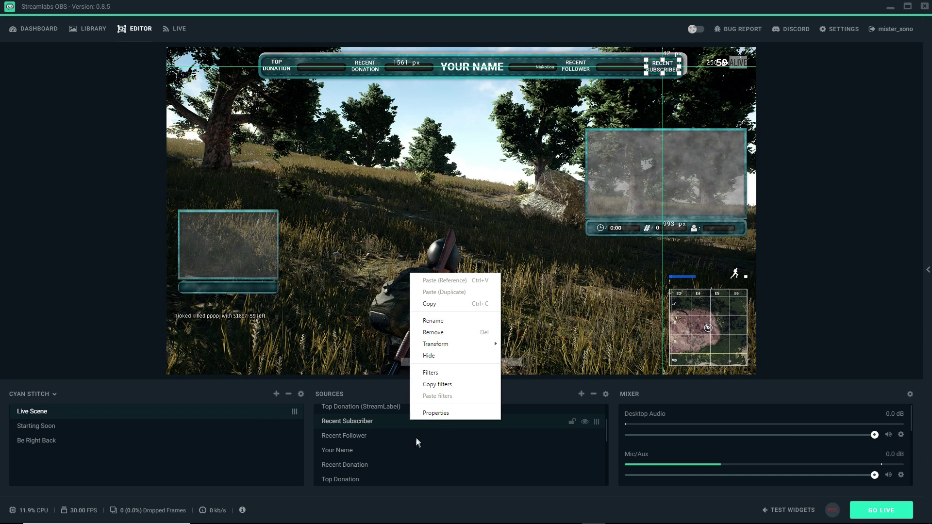
pyautogui.click(431, 413)
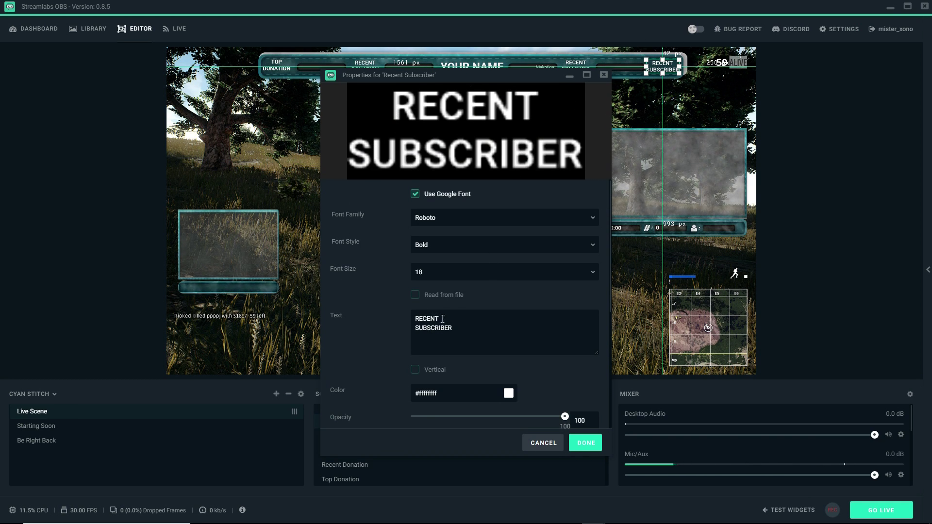
pyautogui.click(454, 329)
pyautogui.press('BackSpace')
pyautogui.moveTo(440, 318); pyautogui.dragTo(403, 316)
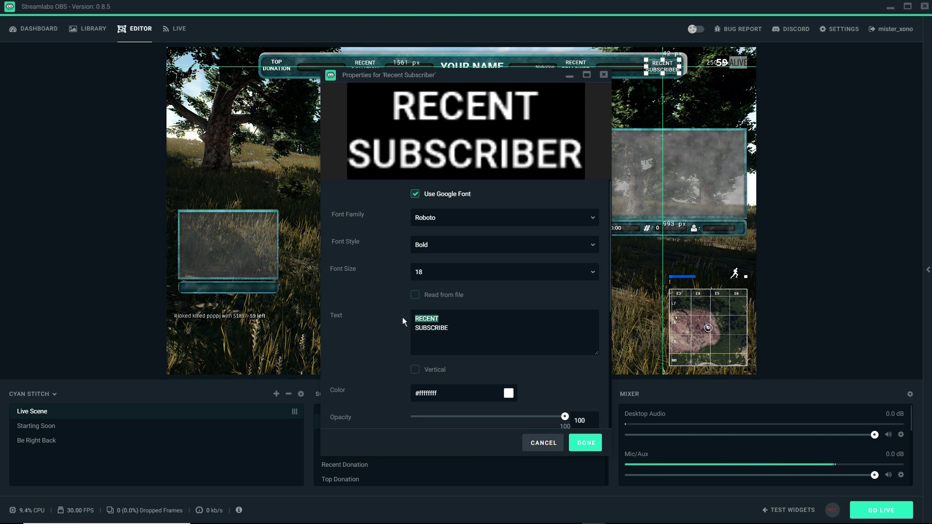
pyautogui.write('NO')
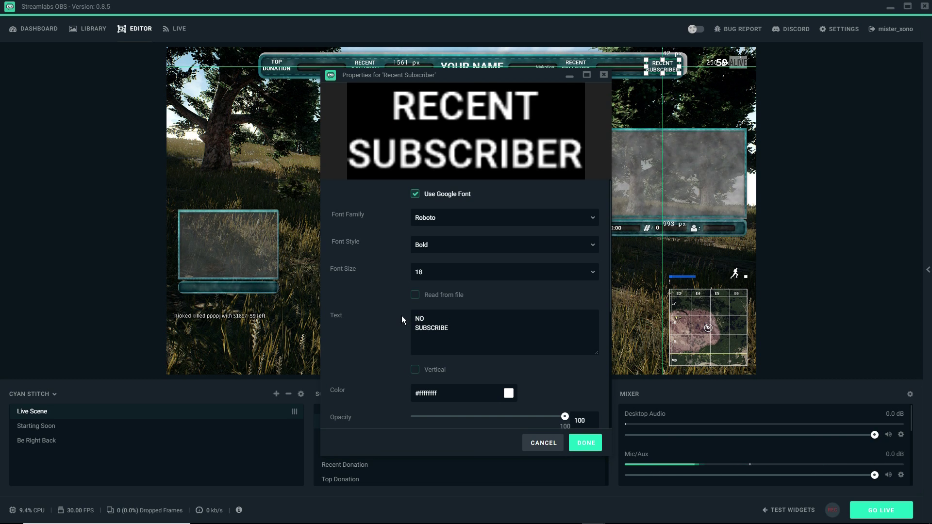
pyautogui.write('UVEAU')
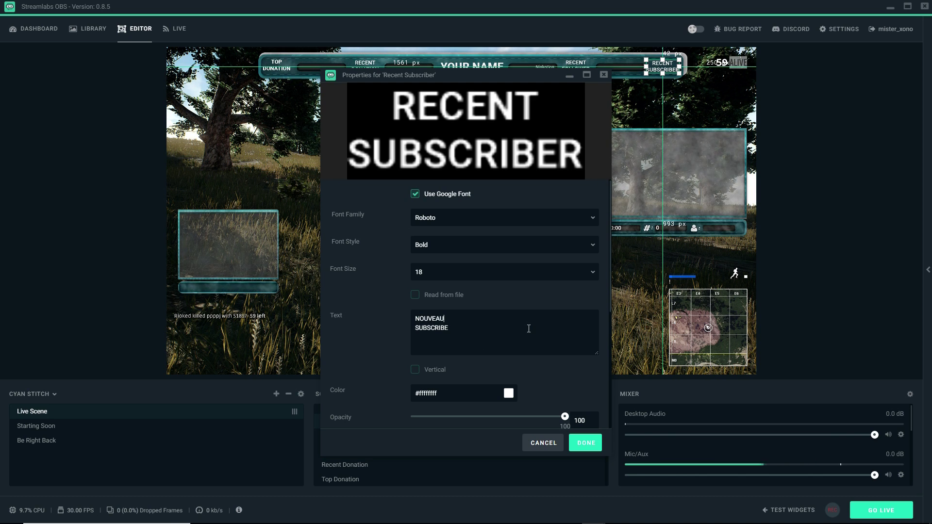
pyautogui.click(587, 444)
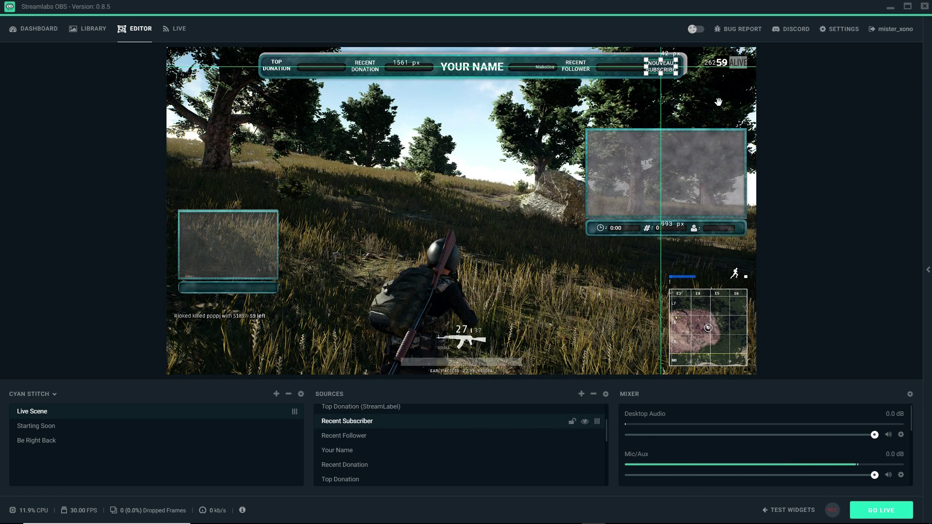
# Enlarge the "NOUVEAU SUBSCRIBE" text slightly so it fills its place at the end of the banner.
pyautogui.click(659, 72)
pyautogui.click(661, 72)
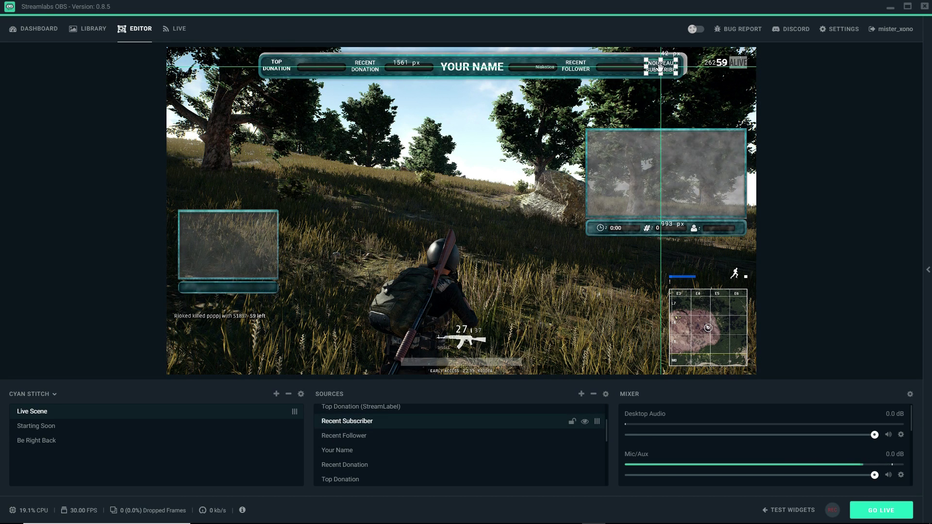
pyautogui.moveTo(676, 73); pyautogui.dragTo(678, 79)
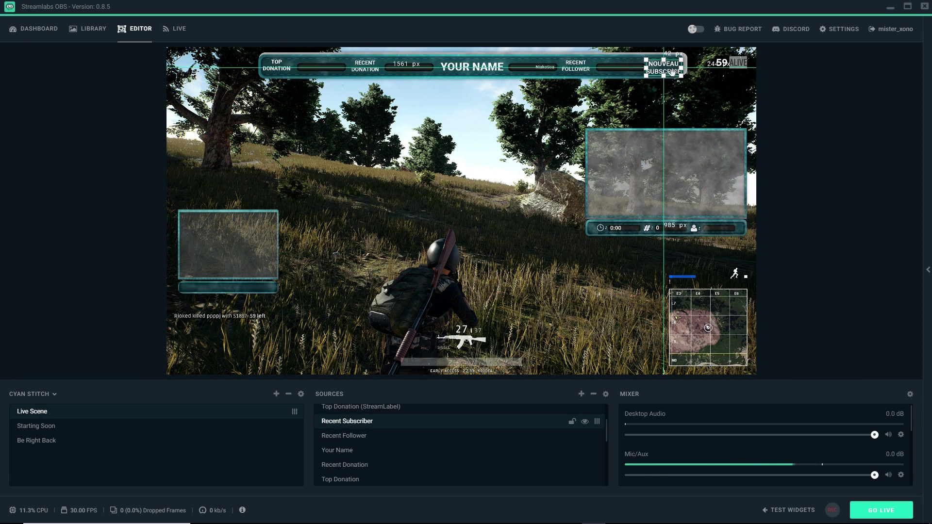
pyautogui.click(677, 79)
pyautogui.click(668, 68)
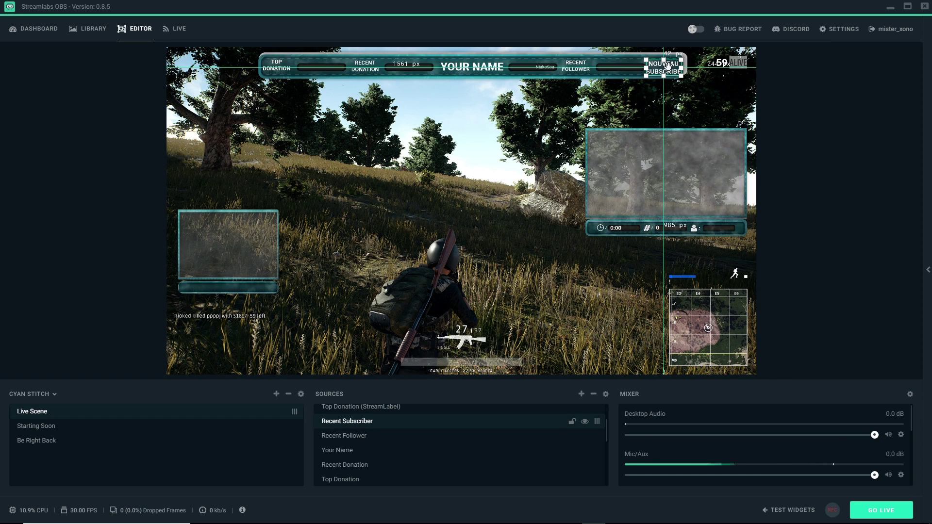
pyautogui.click(523, 117)
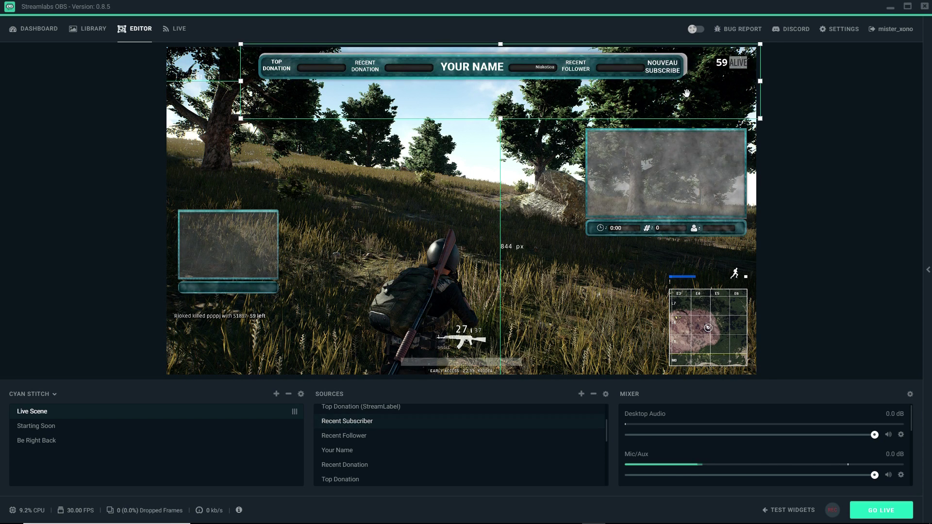
# View the text properties of the Recent Follower source and close them without editing.
pyautogui.click(368, 439)
pyautogui.rightClick(376, 442)
pyautogui.click(397, 429)
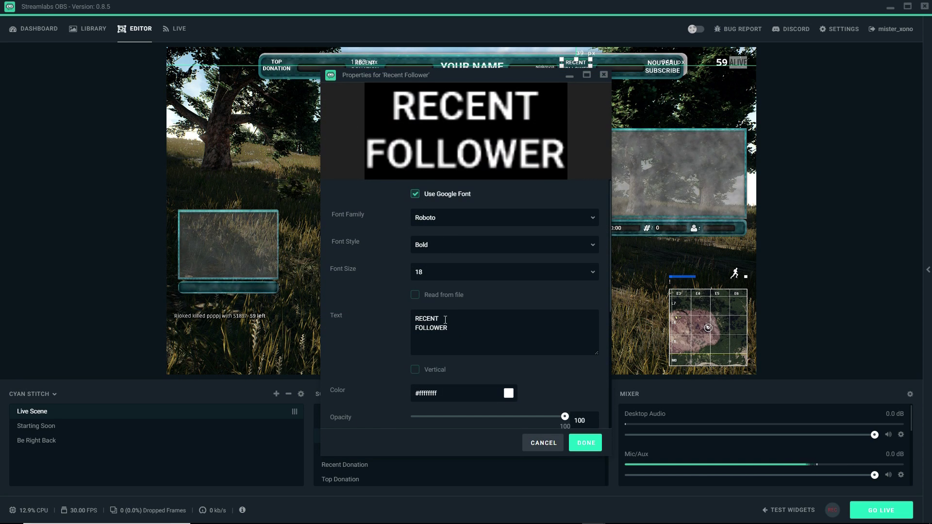
pyautogui.click(586, 442)
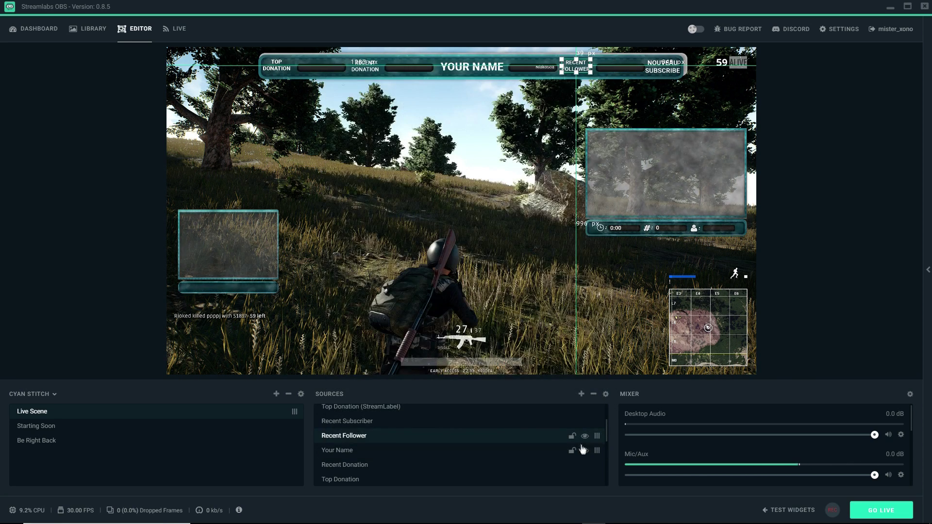
# Shorten the Recent Donation text to "RECENT DON" on two lines and enlarge it slightly in its place on the banner.
pyautogui.click(353, 454)
pyautogui.click(359, 465)
pyautogui.rightClick(374, 465)
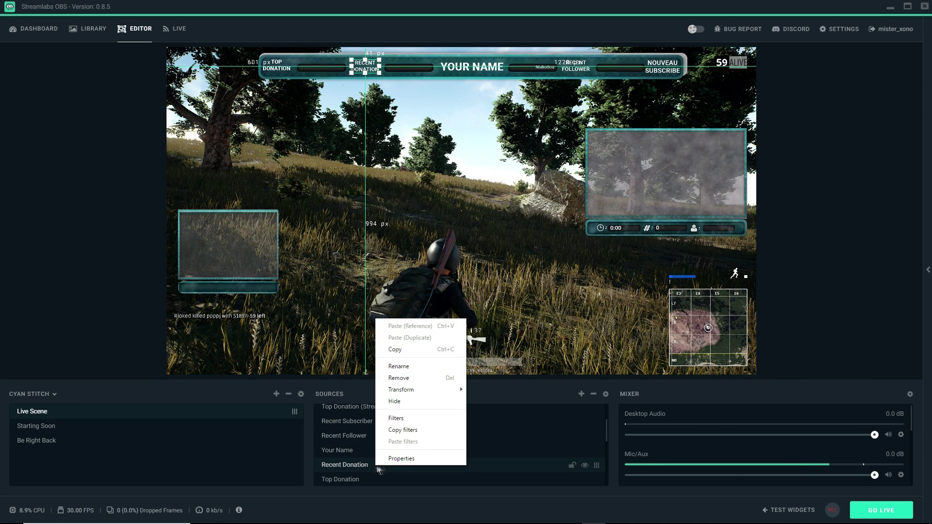
pyautogui.click(404, 458)
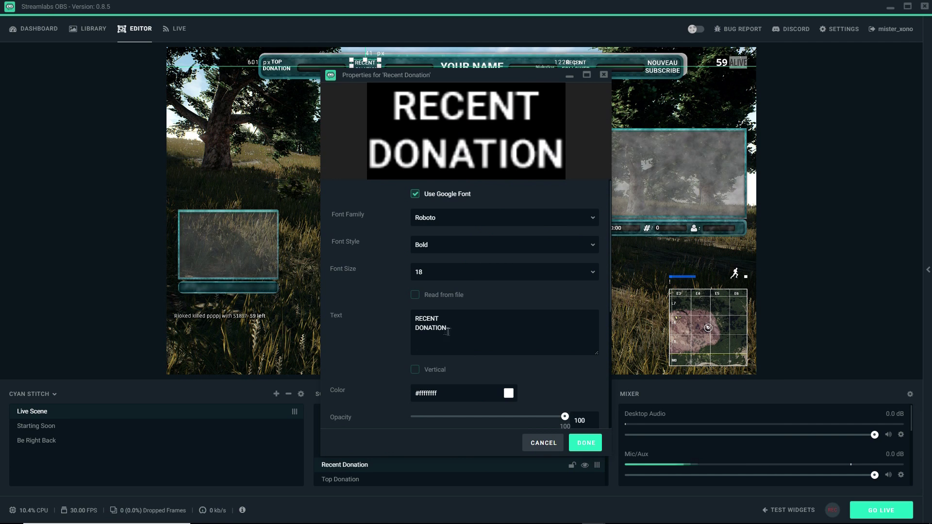
pyautogui.moveTo(449, 330); pyautogui.dragTo(431, 328)
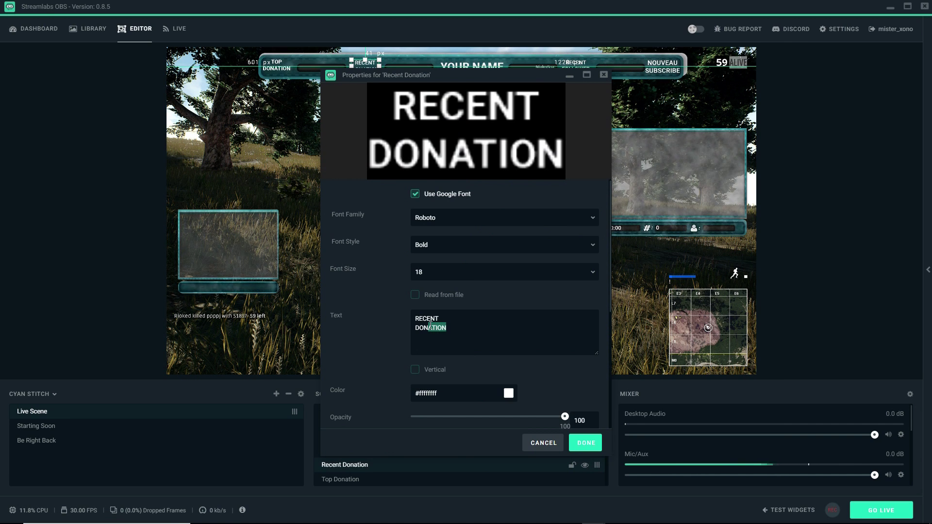
pyautogui.press('BackSpace')
pyautogui.click(585, 443)
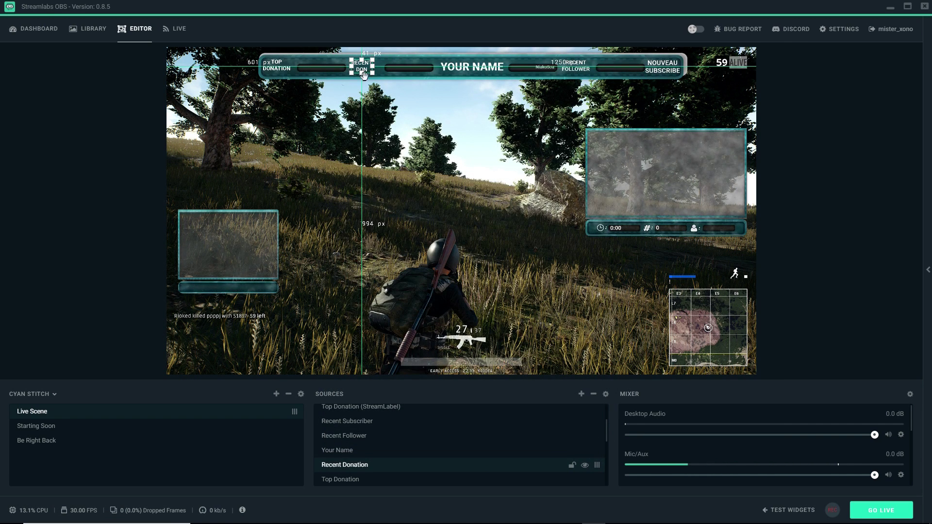
pyautogui.moveTo(372, 74); pyautogui.dragTo(370, 70)
pyautogui.click(359, 160)
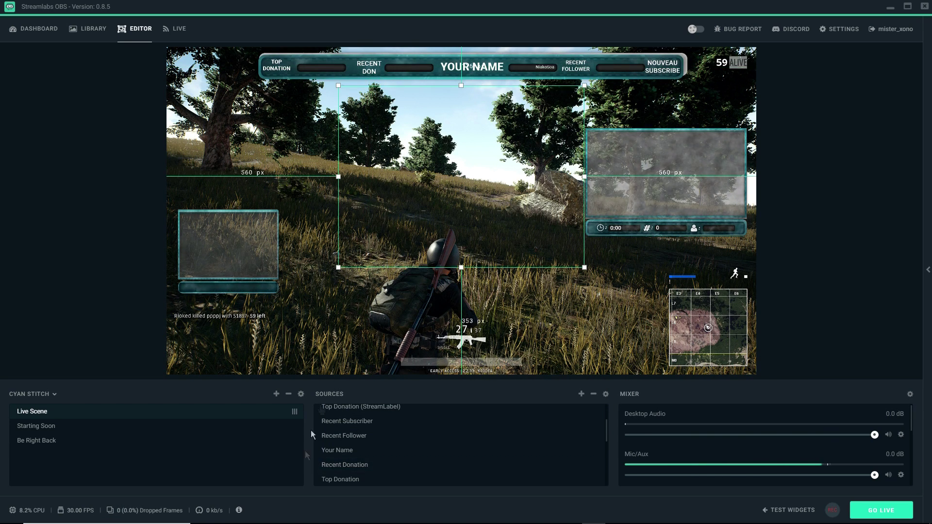
# Shorten the Top Donation text to "TOP DON" on two lines, then enlarge and shift it to fill its place on the banner.
pyautogui.scroll(5, 337, 442)
pyautogui.scroll(-2, 350, 457)
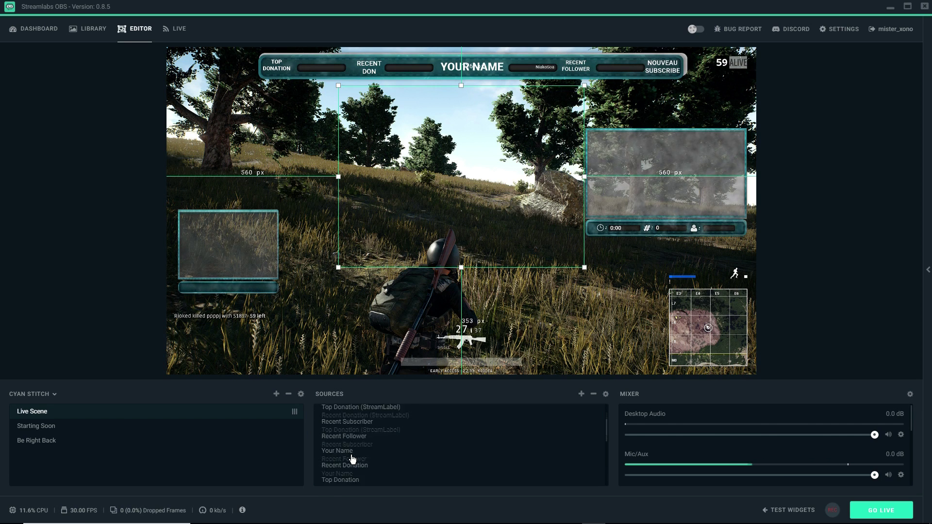
pyautogui.scroll(-2, 355, 447)
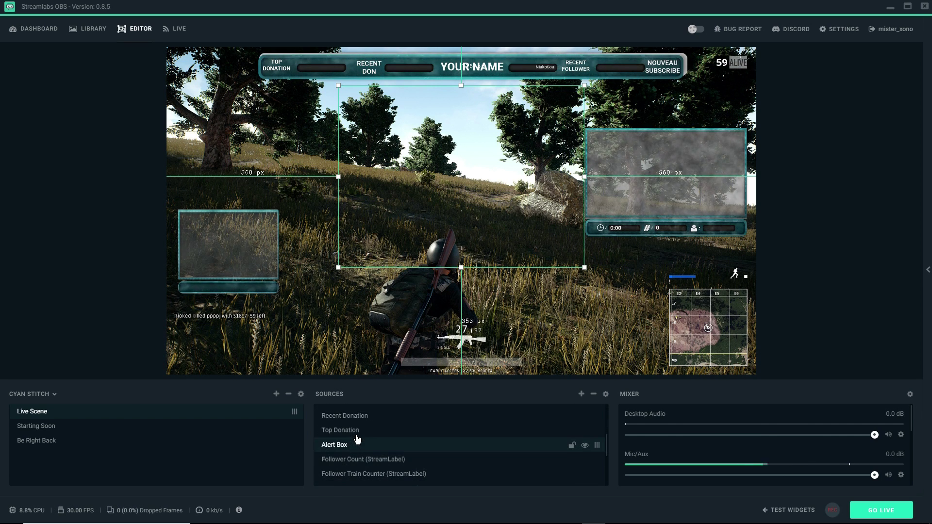
pyautogui.click(354, 431)
pyautogui.rightClick(355, 417)
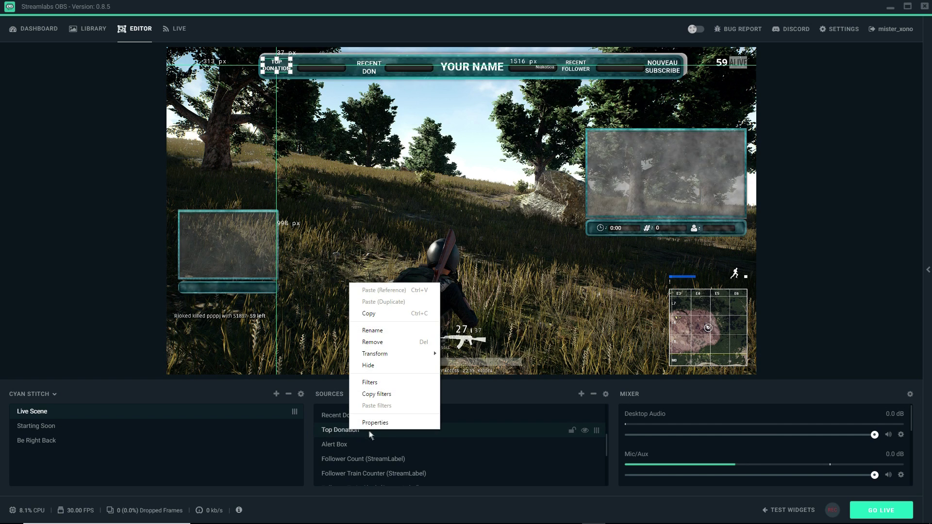
pyautogui.click(371, 420)
pyautogui.moveTo(447, 328); pyautogui.dragTo(437, 331)
pyautogui.press('BackSpace')
pyautogui.press('BackSpace')
pyautogui.press('BackSpace')
pyautogui.click(586, 443)
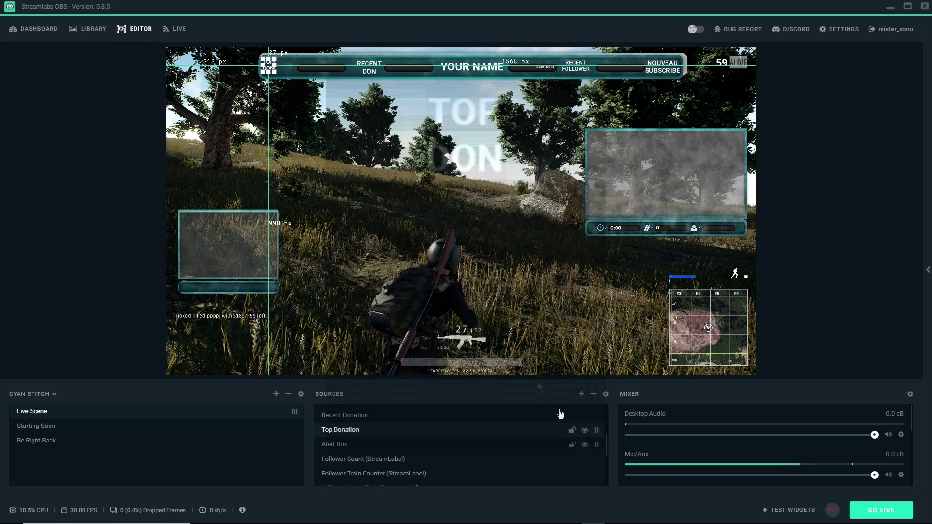
pyautogui.moveTo(277, 73); pyautogui.dragTo(287, 72)
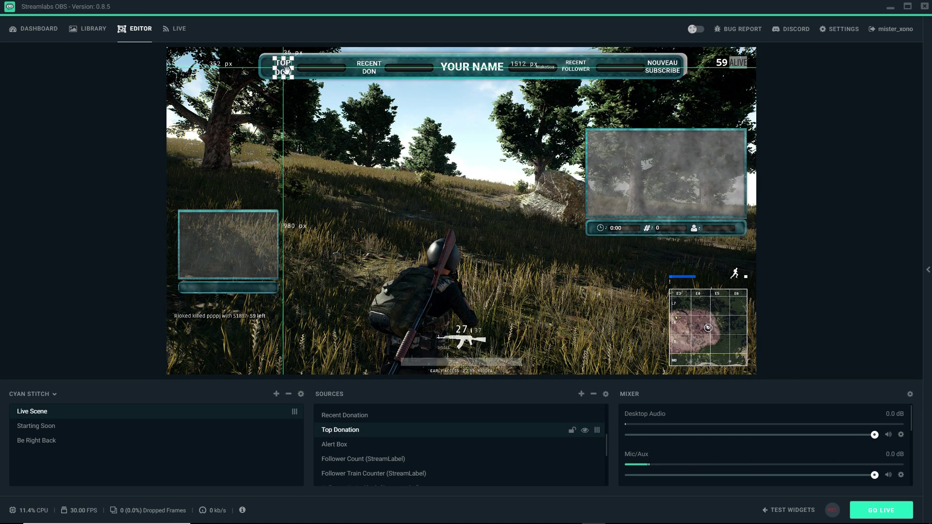
pyautogui.click(396, 236)
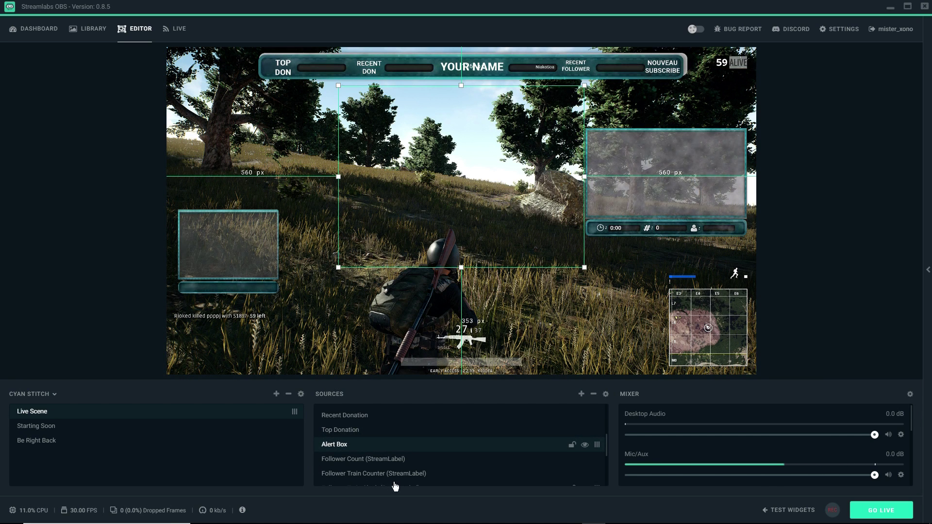
# Check which areas of the scene the Follower Count, Webcam Frame and Alert Box sources cover by selecting each one.
pyautogui.click(369, 459)
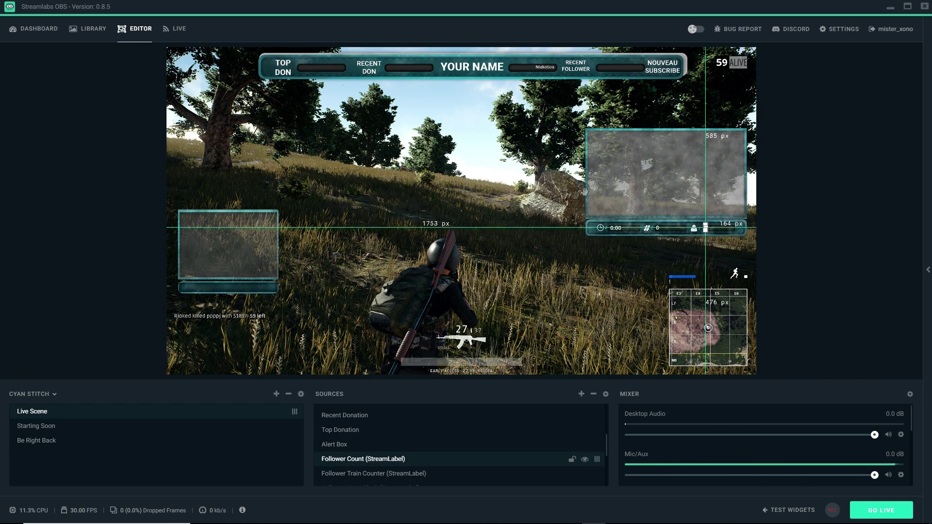
pyautogui.click(622, 174)
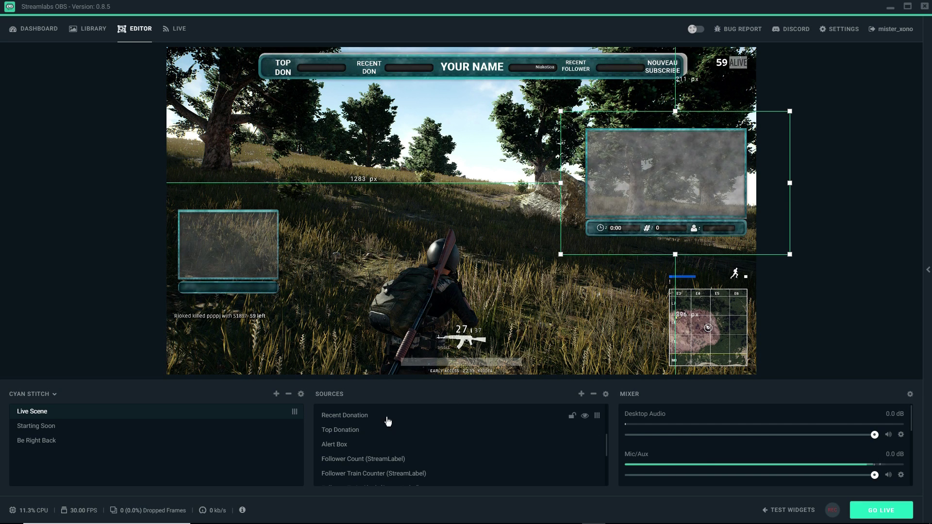
pyautogui.click(368, 430)
pyautogui.click(370, 444)
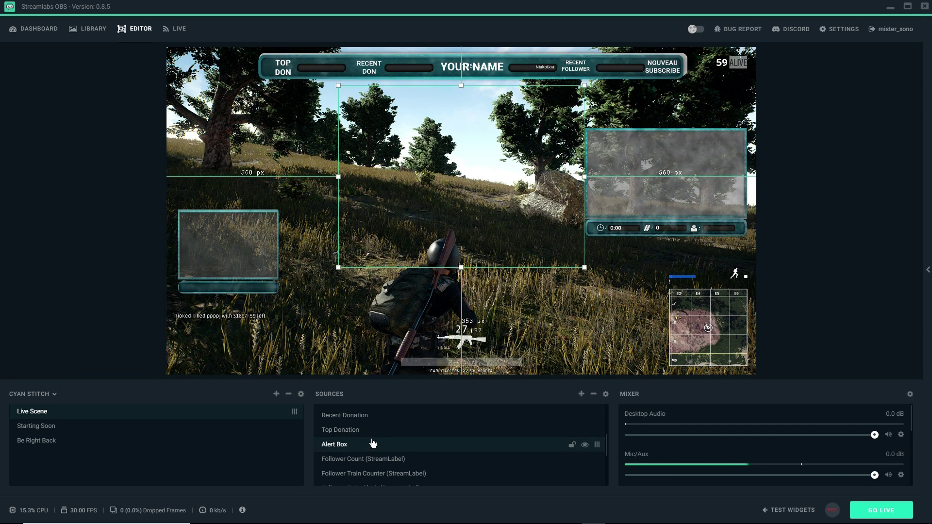
pyautogui.moveTo(374, 443); pyautogui.dragTo(395, 446)
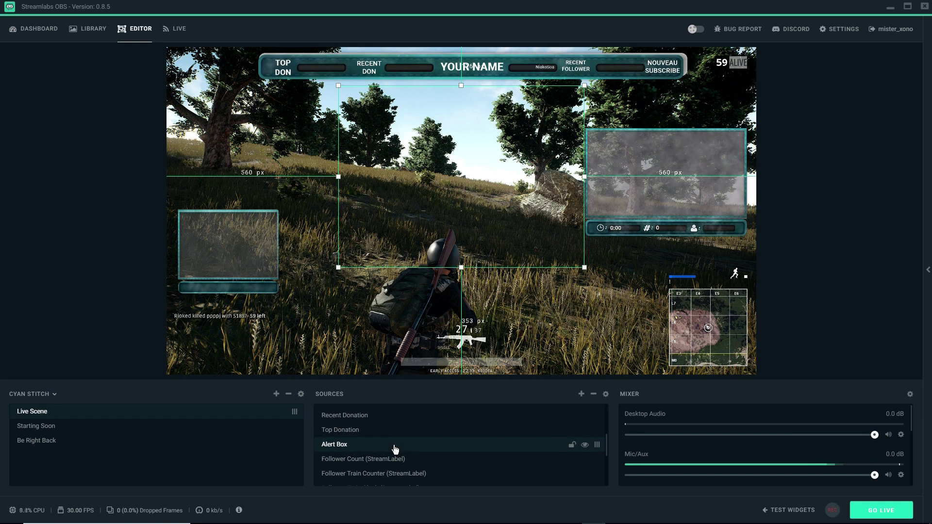
# Delete the Follower Count, Follower Train Counter and Follower Train Clock StreamLabel sources from the Live Scene.
pyautogui.click(420, 465)
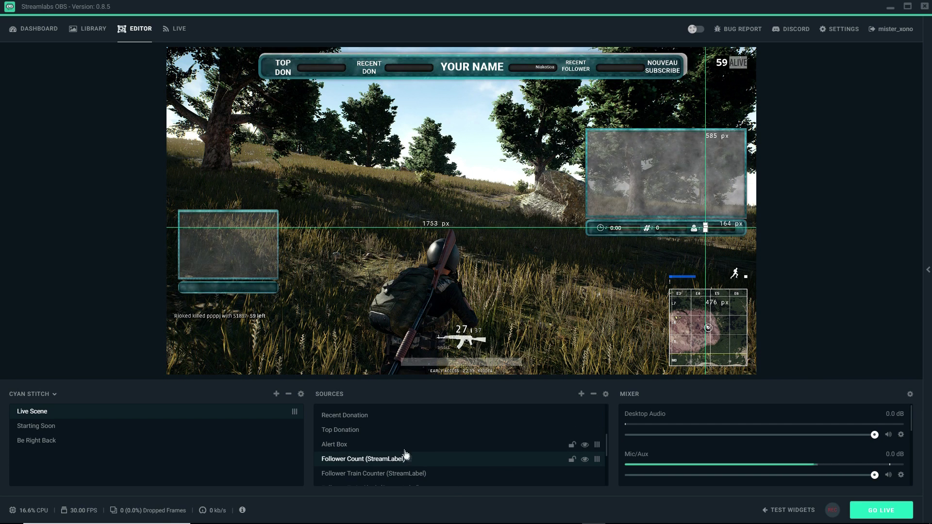
pyautogui.moveTo(420, 460); pyautogui.dragTo(427, 461)
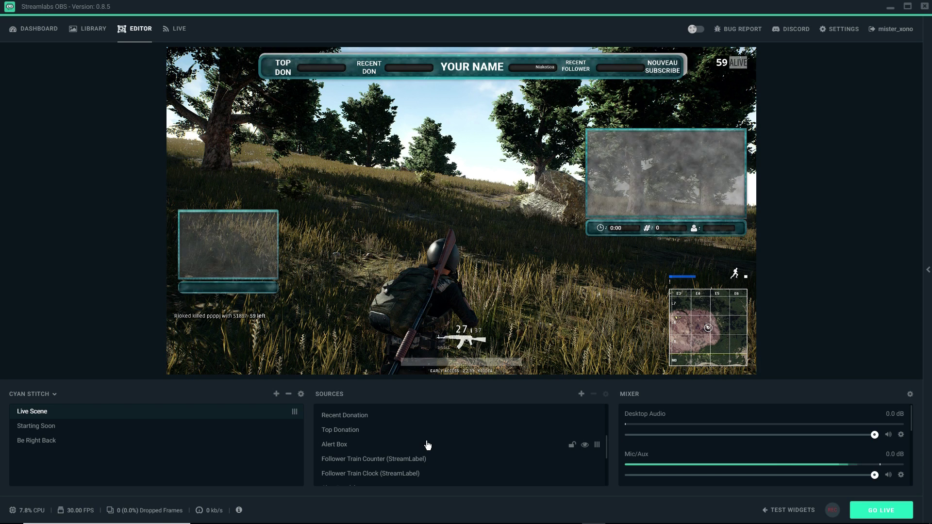
pyautogui.click(426, 459)
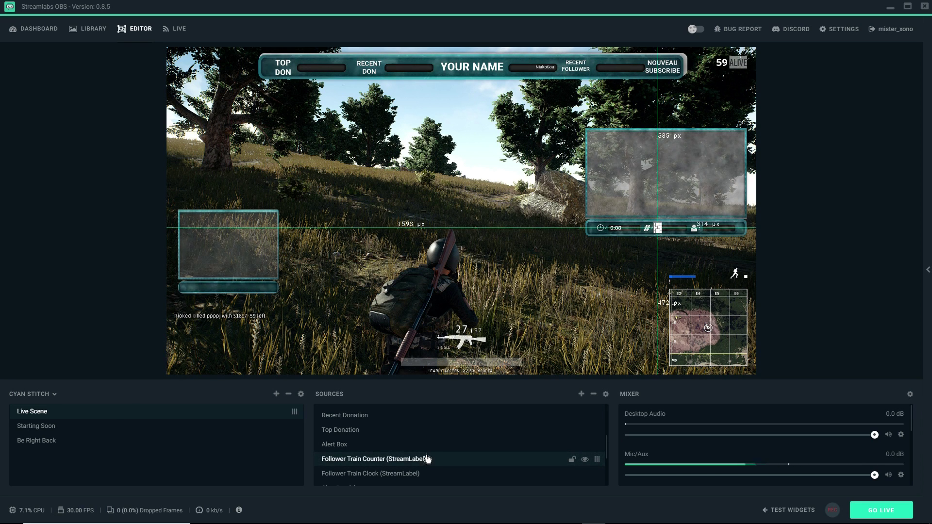
pyautogui.press('Delete')
pyautogui.click(417, 459)
pyautogui.press('Delete')
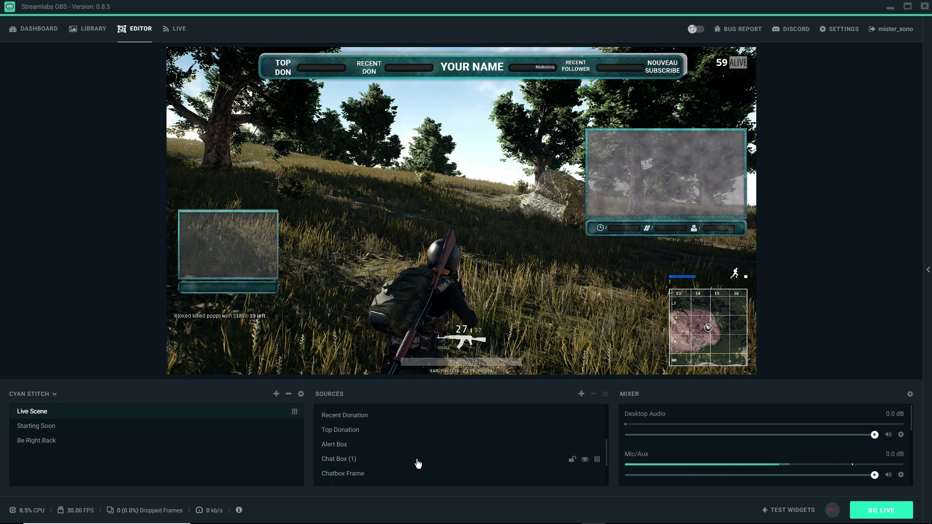
# Look past the Chat Box (1) and Chatbox Frame sources and delete the Webcam and Webcam Frame sources.
pyautogui.click(418, 461)
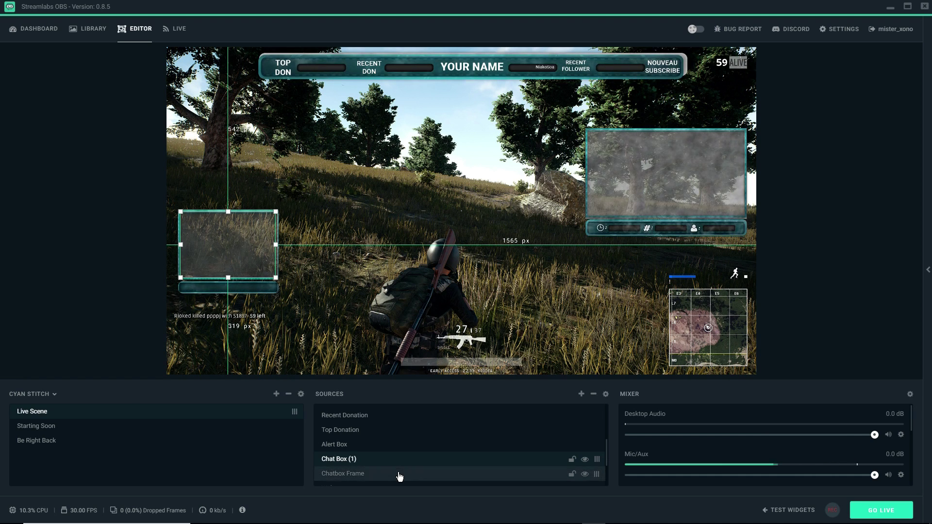
pyautogui.click(399, 474)
pyautogui.scroll(-2, 400, 467)
pyautogui.click(353, 436)
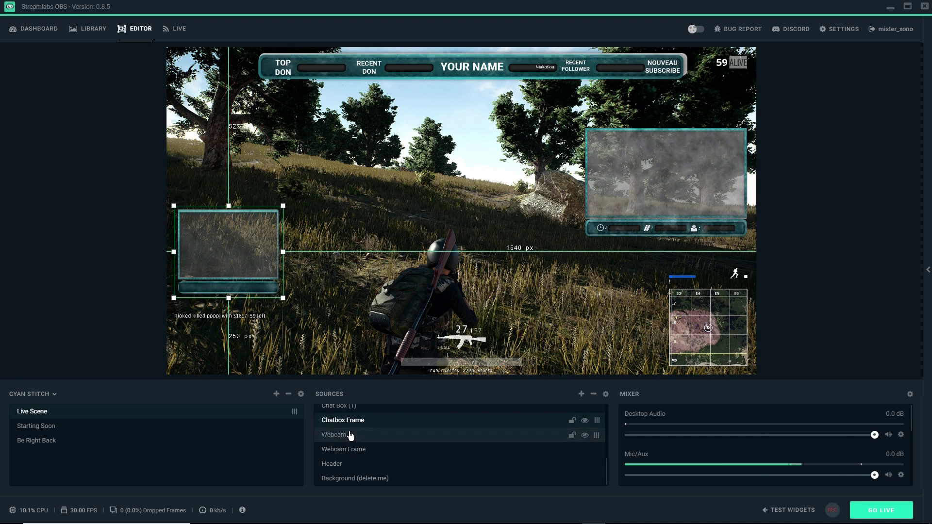
pyautogui.press('Delete')
pyautogui.click(358, 449)
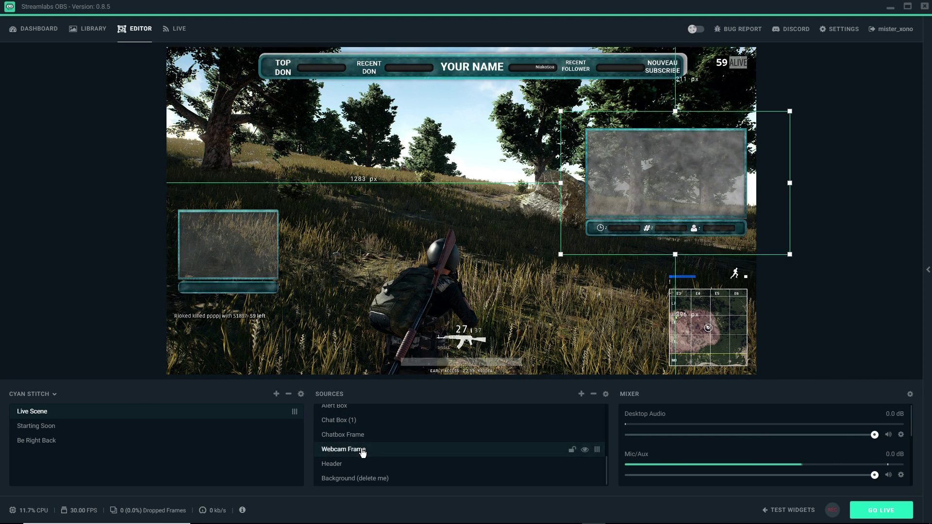
pyautogui.press('Delete')
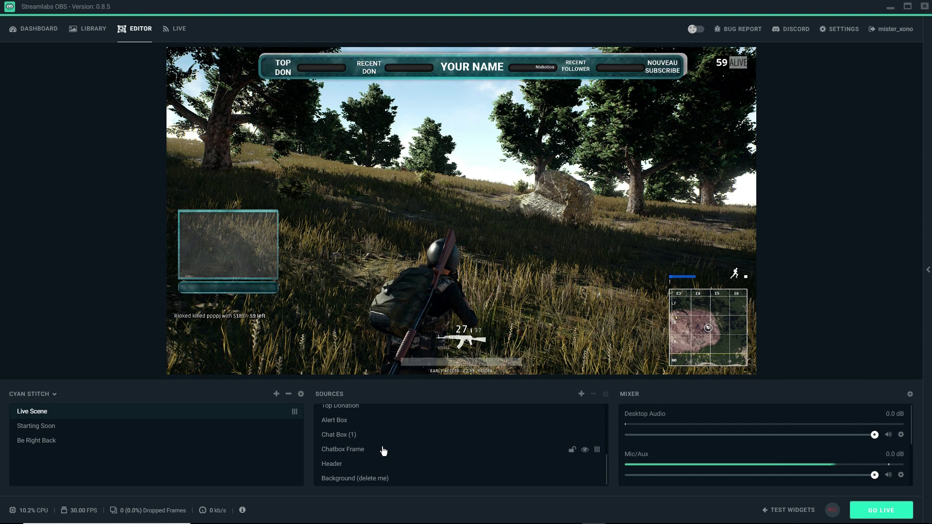
# Delete the "Background (delete me)" source, keeping the Header and the chat box.
pyautogui.click(342, 465)
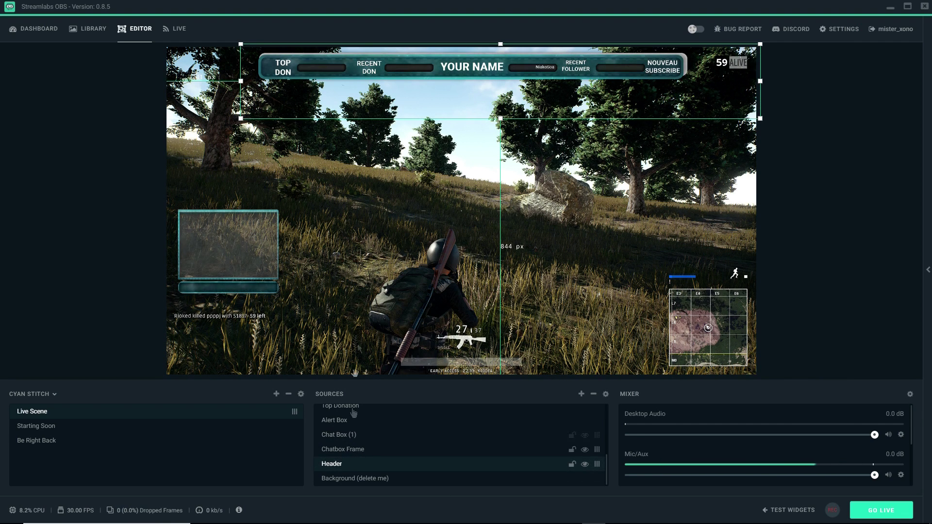
pyautogui.click(340, 478)
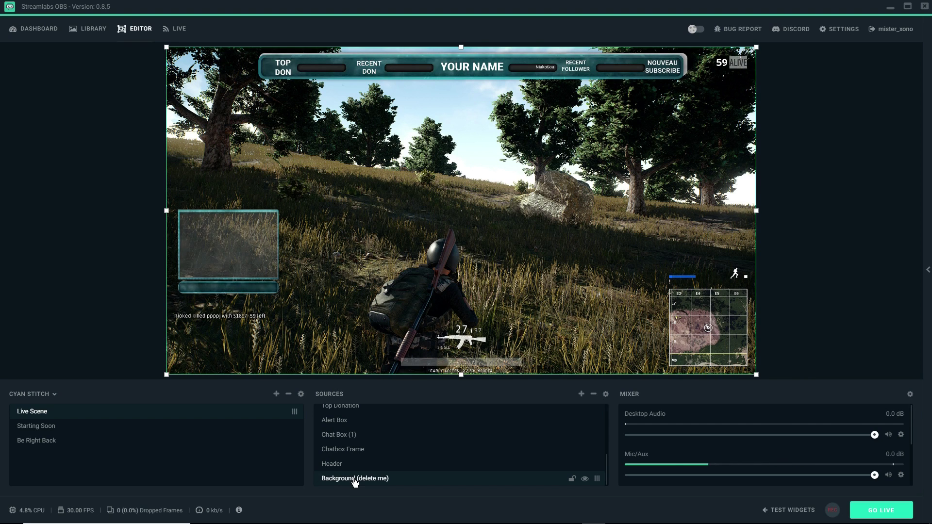
pyautogui.click(217, 254)
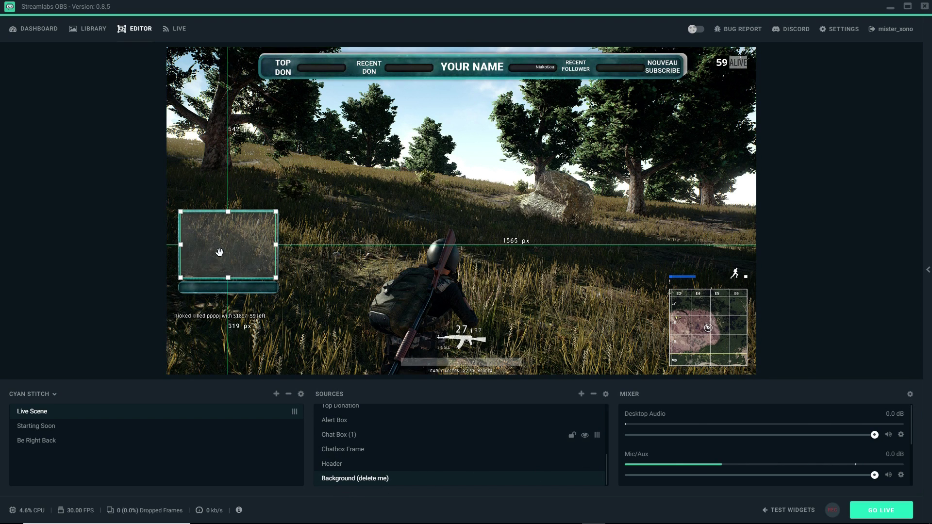
pyautogui.rightClick(377, 479)
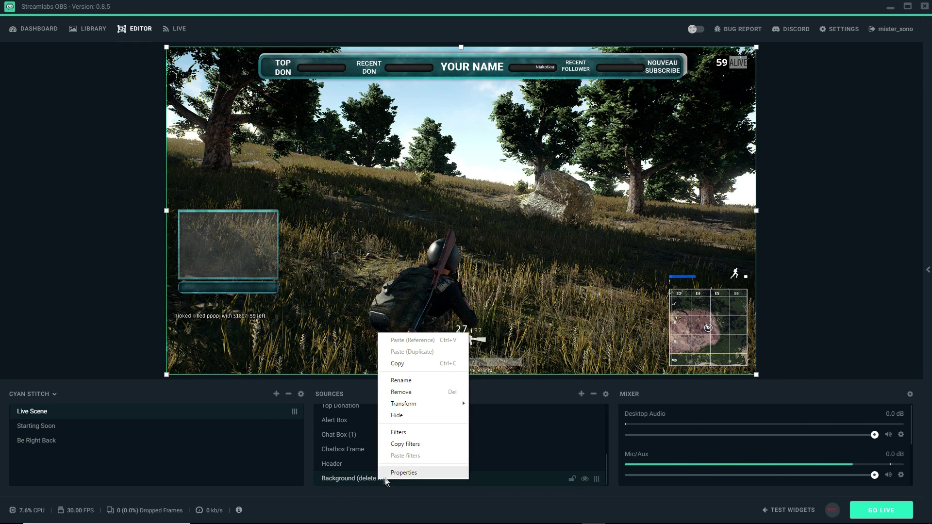
pyautogui.click(358, 481)
pyautogui.press('Delete')
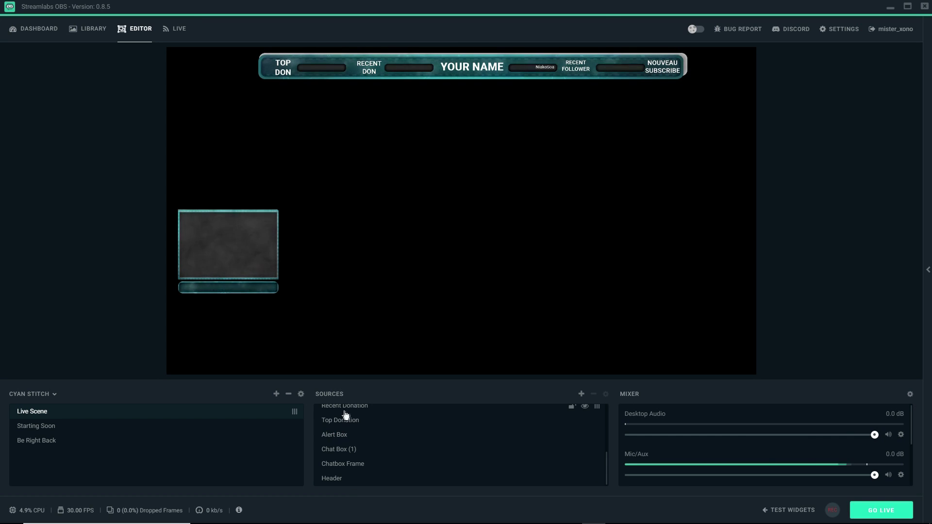
# Add a Game Capture source named "JEU POUR LIVE" to the Live Scene.
pyautogui.click(581, 394)
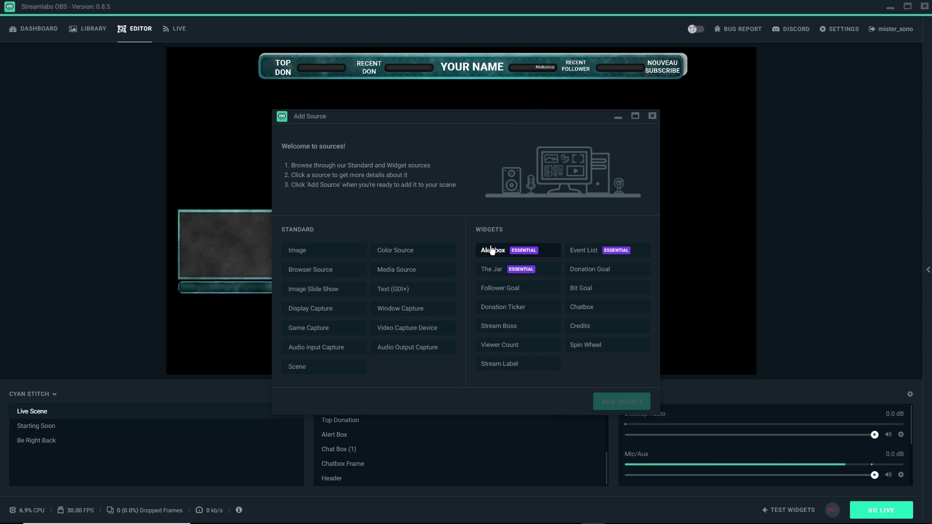
pyautogui.click(332, 329)
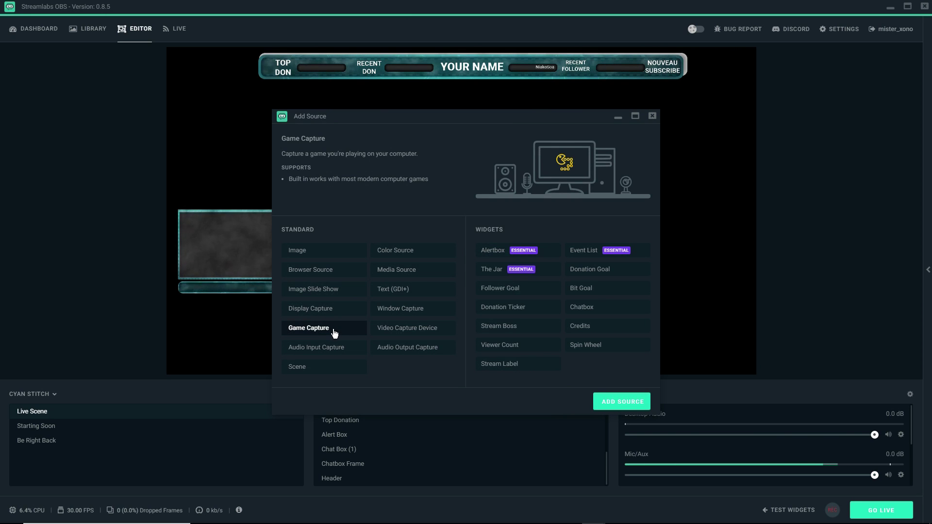
pyautogui.click(622, 402)
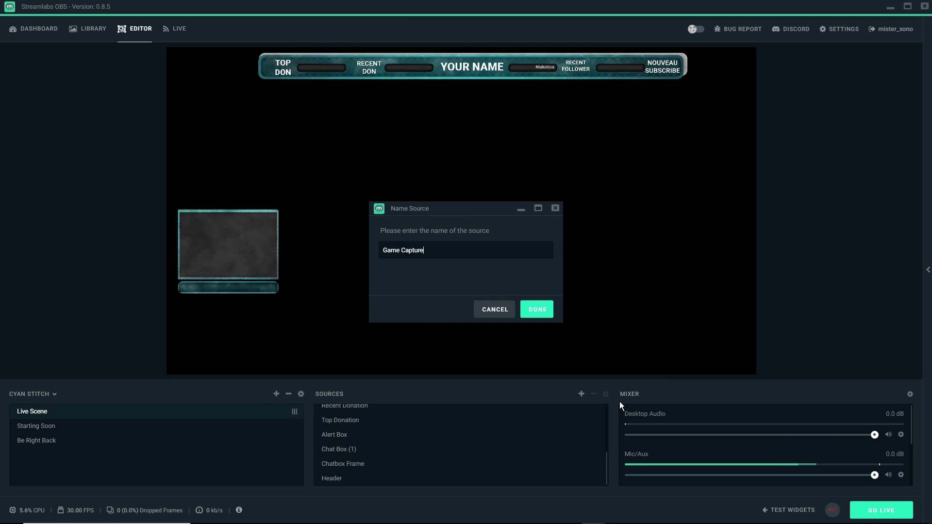
pyautogui.moveTo(429, 250); pyautogui.dragTo(378, 261)
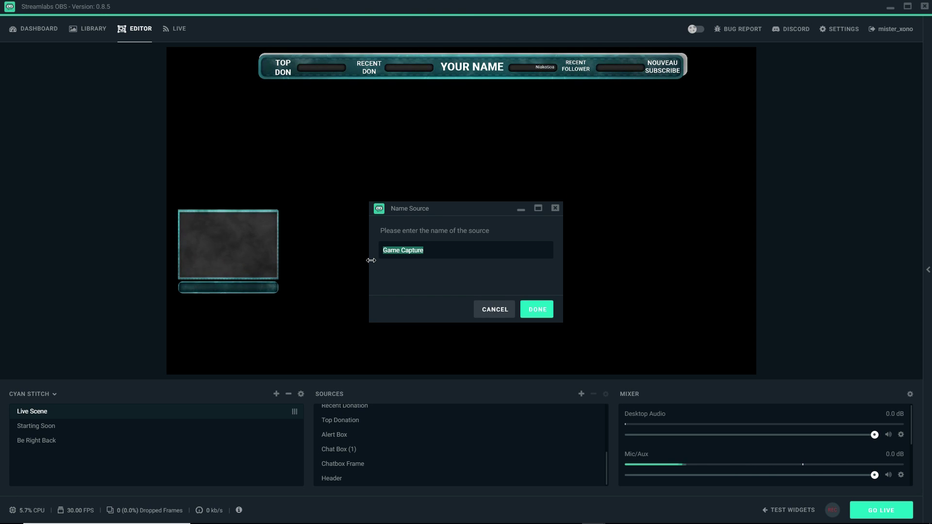
pyautogui.write('JEU POUR')
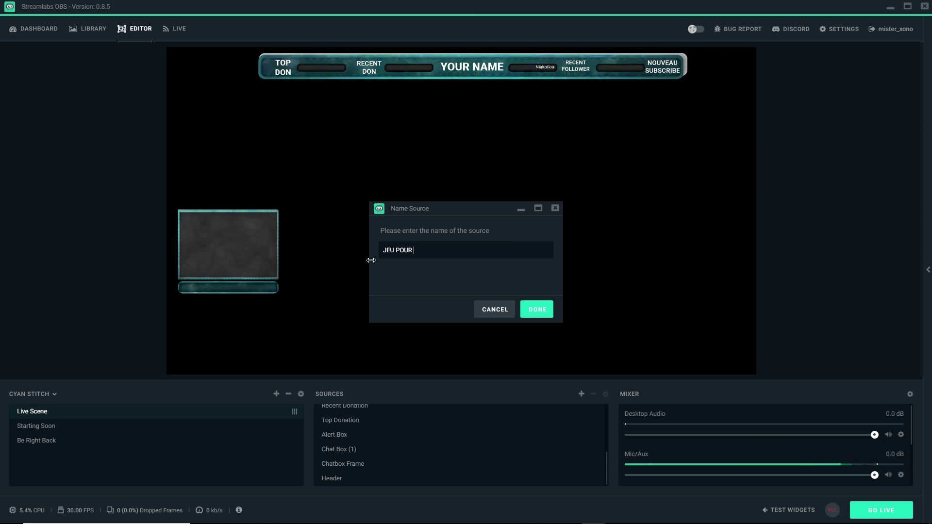
pyautogui.write(' LIVE')
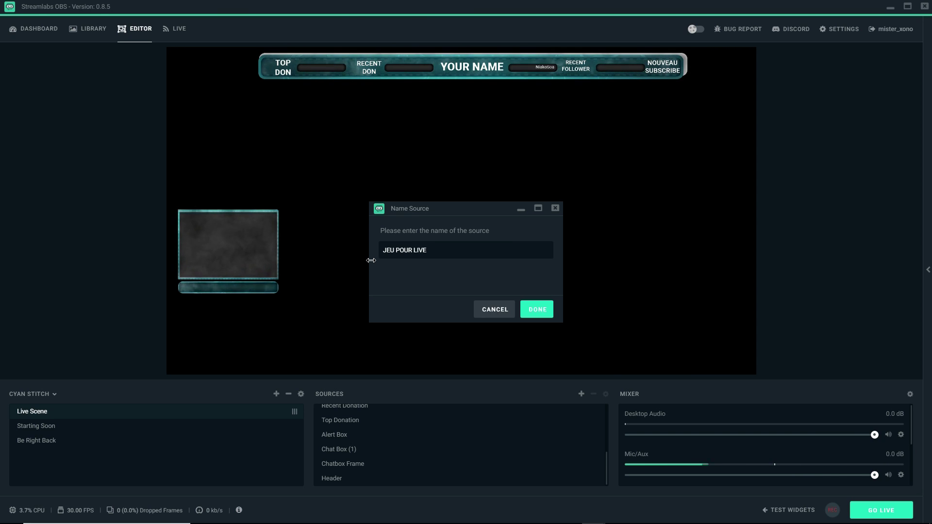
pyautogui.click(538, 314)
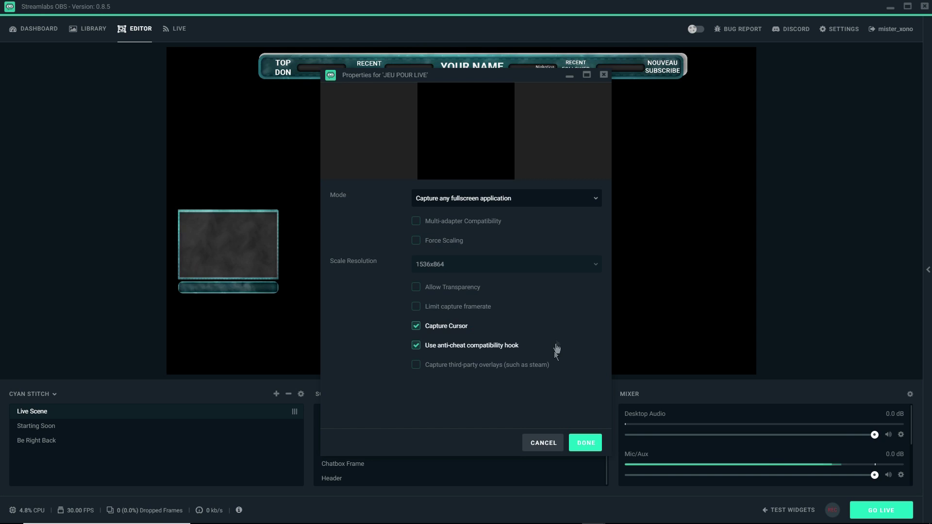
# Set the game capture to capture a specific window, matching by title or otherwise by the same executable, and accept its properties.
pyautogui.click(524, 199)
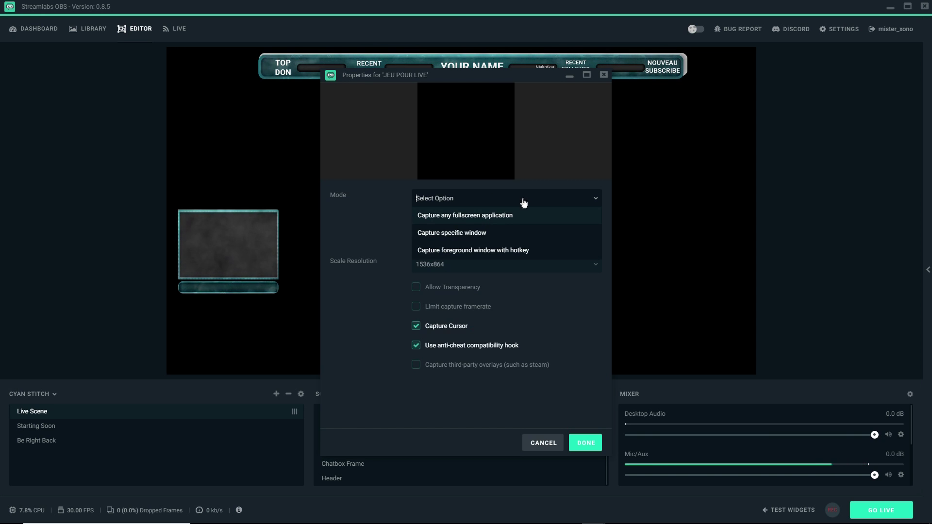
pyautogui.click(514, 234)
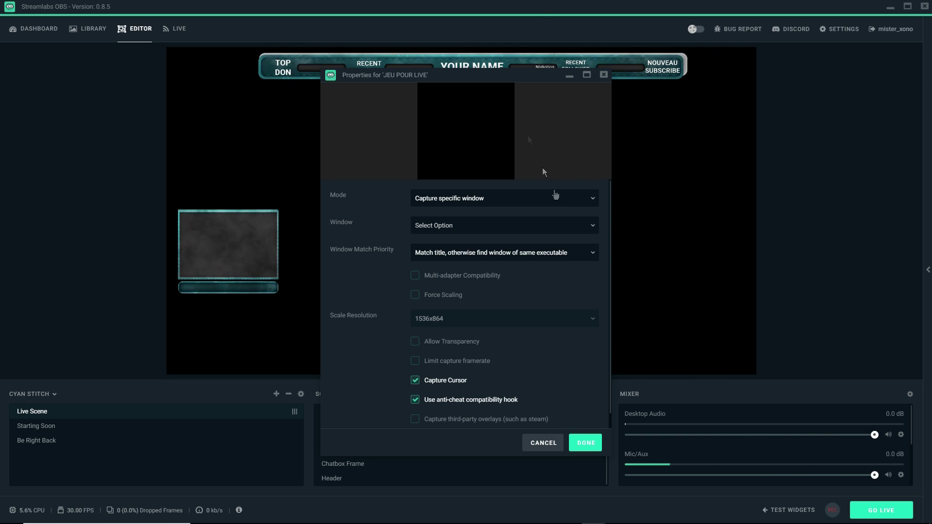
pyautogui.click(481, 257)
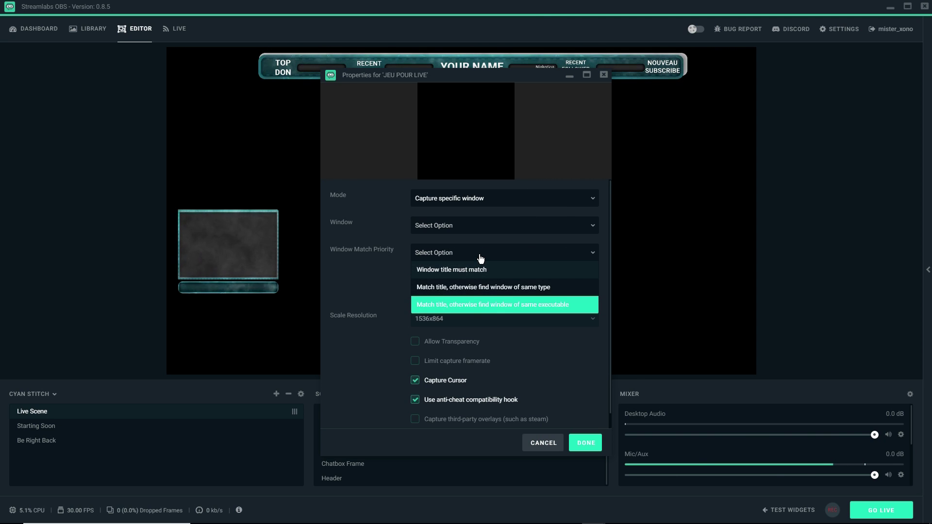
pyautogui.click(493, 304)
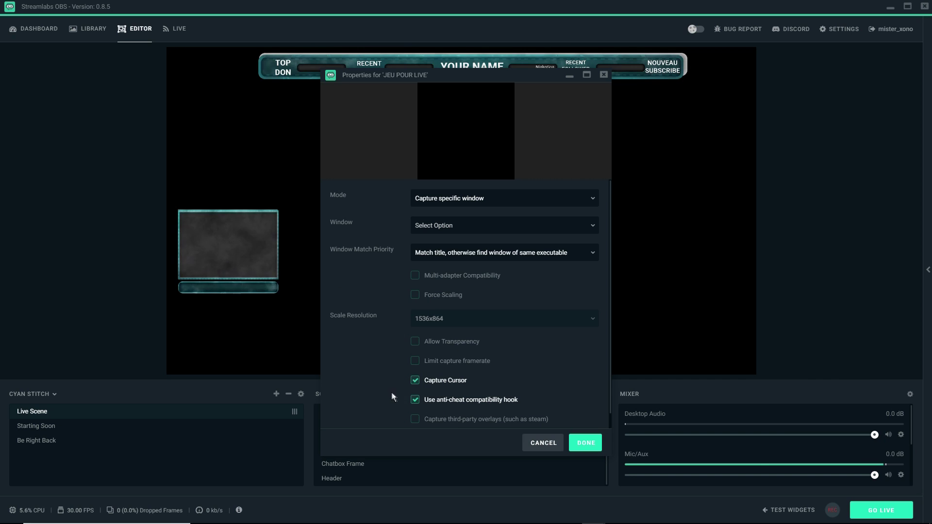
pyautogui.click(587, 443)
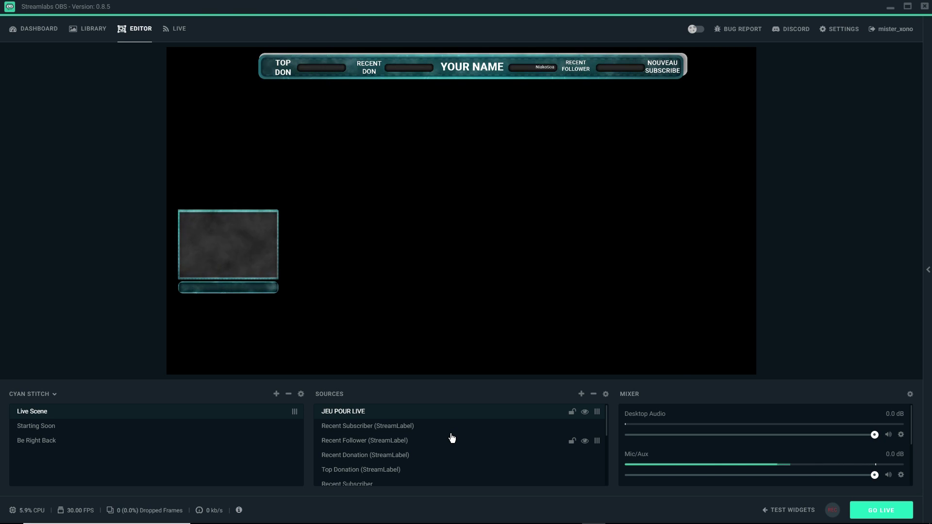
# Move JEU POUR LIVE below the Header at the end of the source order and set its captured window to GeForce Experience.
pyautogui.moveTo(392, 414); pyautogui.dragTo(426, 478)
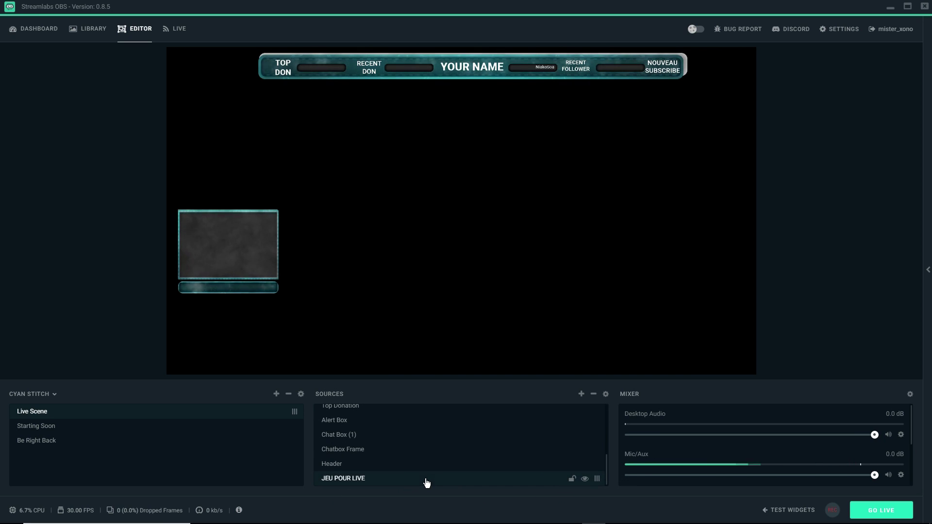
pyautogui.rightClick(395, 482)
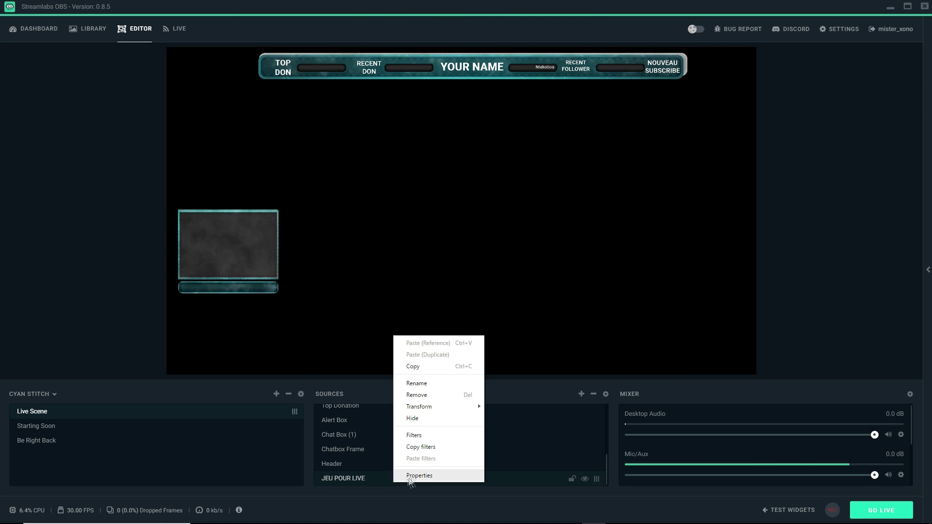
pyautogui.click(399, 477)
pyautogui.click(461, 225)
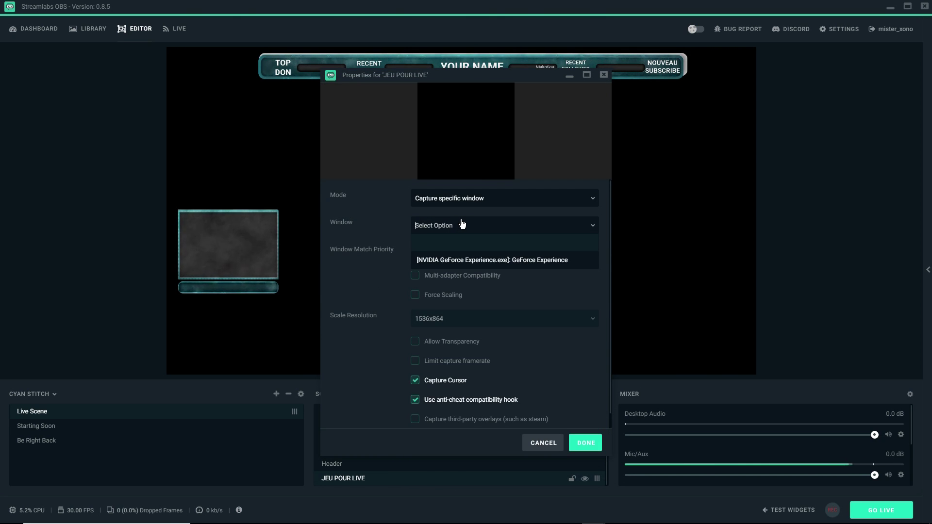
pyautogui.click(431, 266)
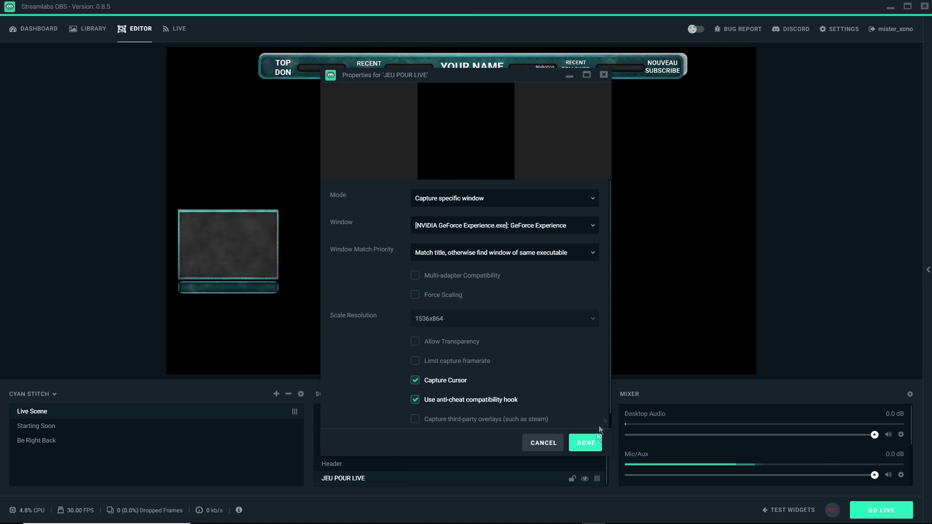
pyautogui.click(585, 444)
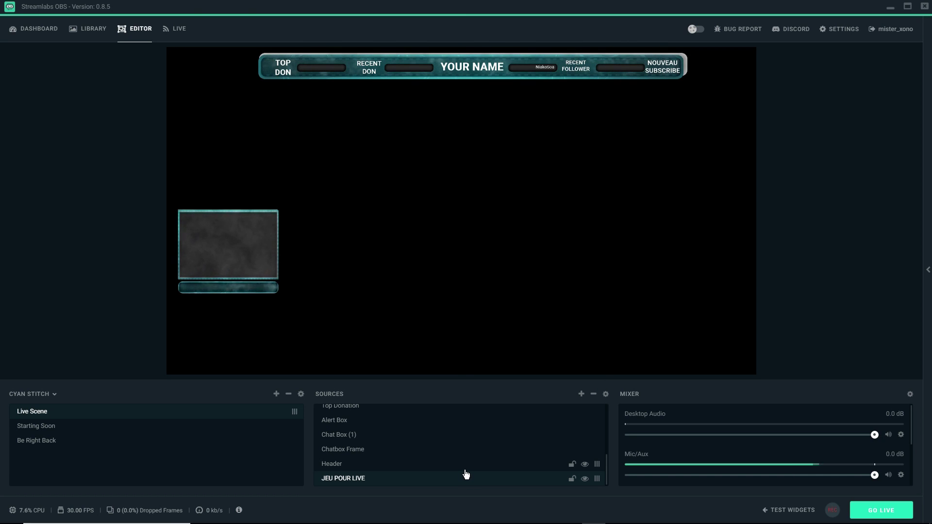
# Examine where the Header, Chatbox Frame, Chat Box (1) and Alert Box sources sit in the scene and which widget tests are available.
pyautogui.click(371, 464)
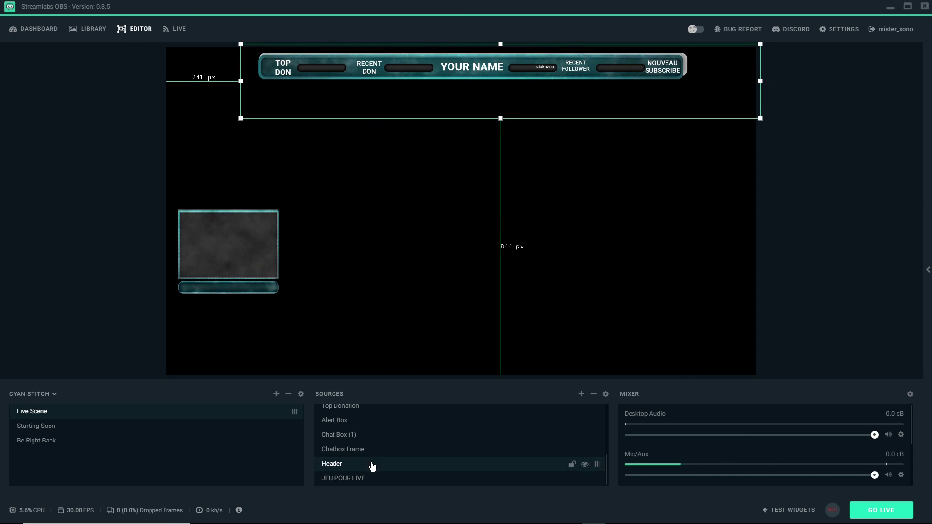
pyautogui.click(376, 452)
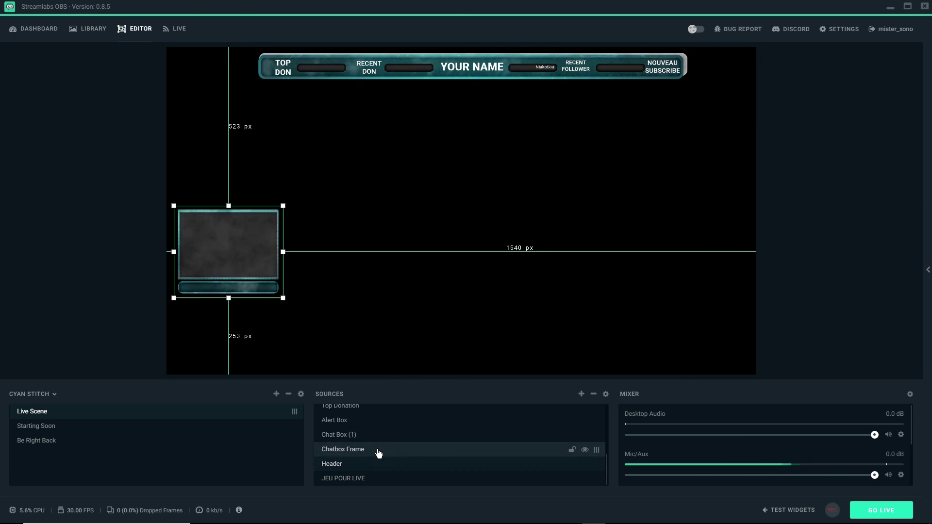
pyautogui.click(341, 435)
pyautogui.click(347, 422)
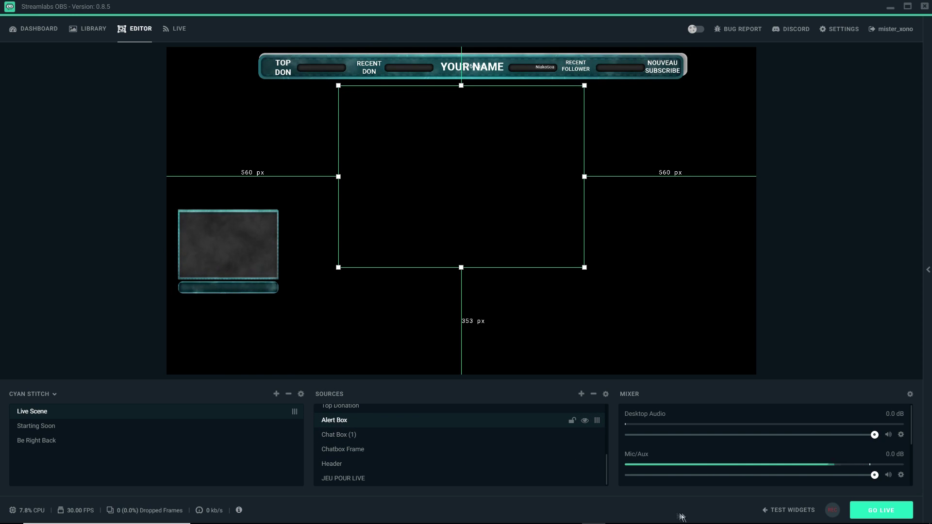
pyautogui.click(788, 510)
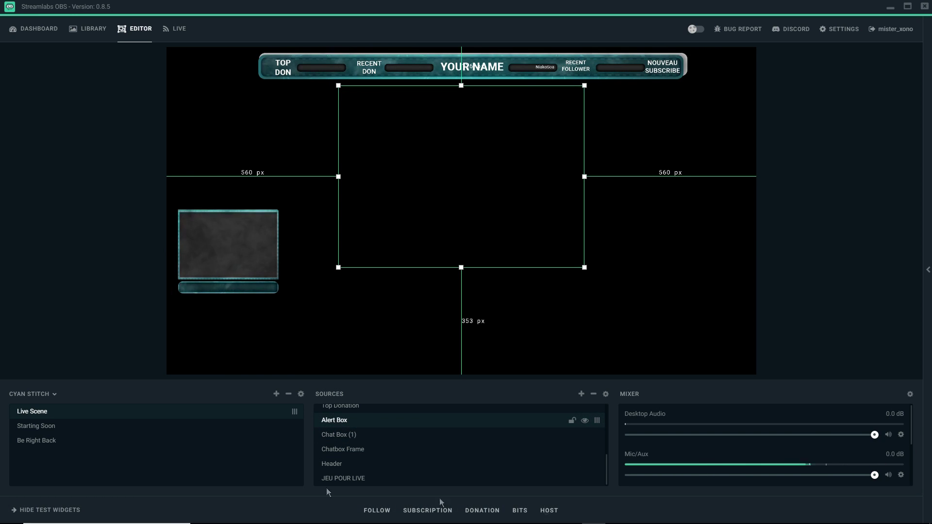
pyautogui.click(54, 510)
# Replace the text of the Your Name source with the streamer's channel name in capitals.
pyautogui.scroll(5, 364, 448)
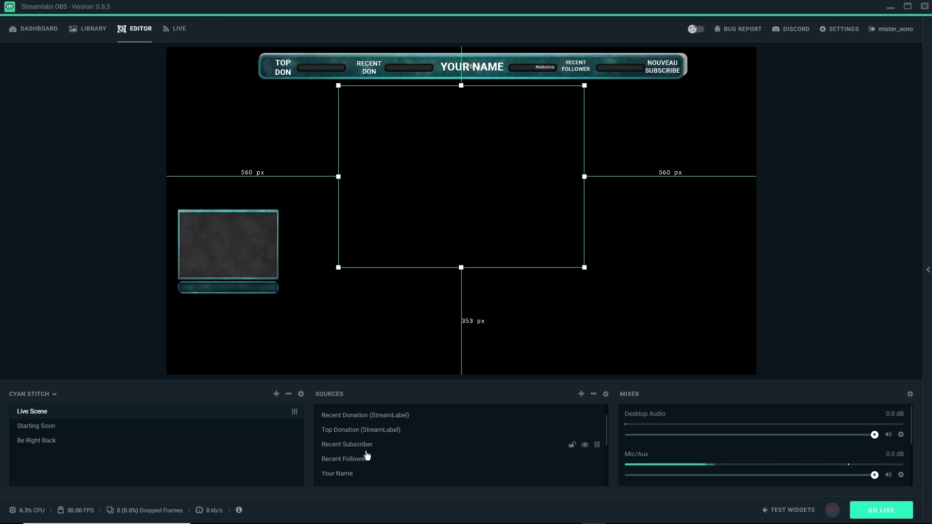
pyautogui.rightClick(352, 475)
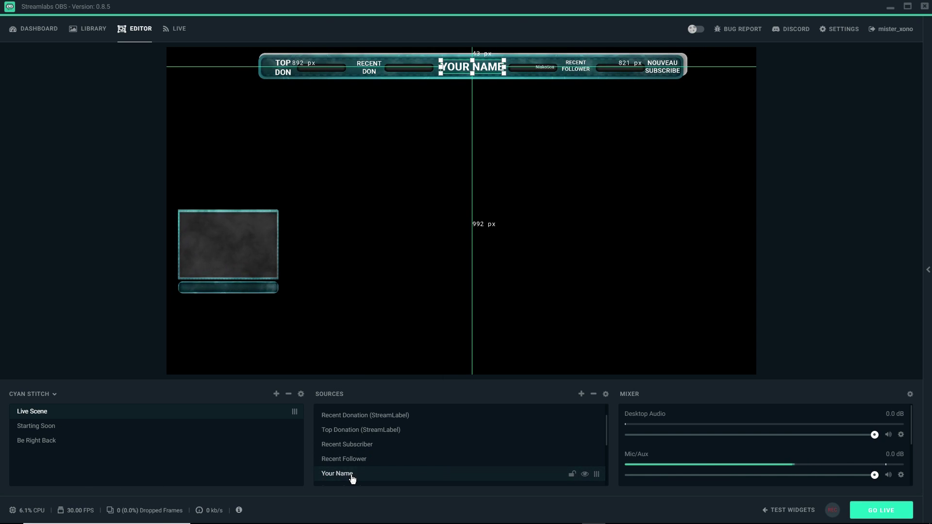
pyautogui.click(374, 468)
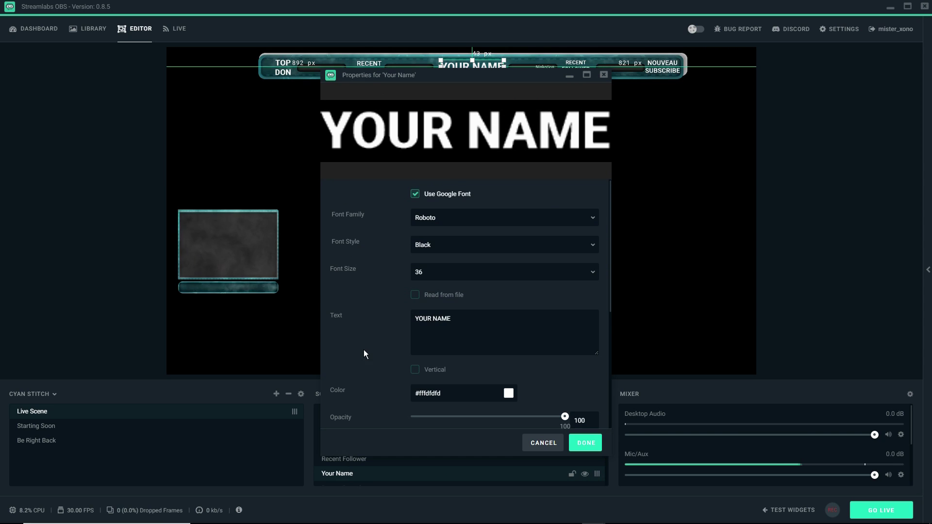
pyautogui.moveTo(477, 316); pyautogui.dragTo(301, 318)
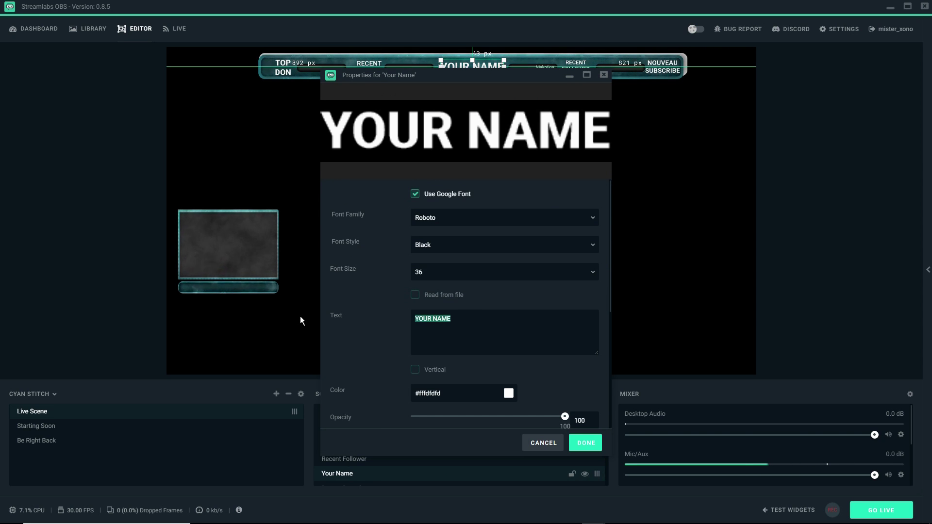
pyautogui.write('MISTER X')
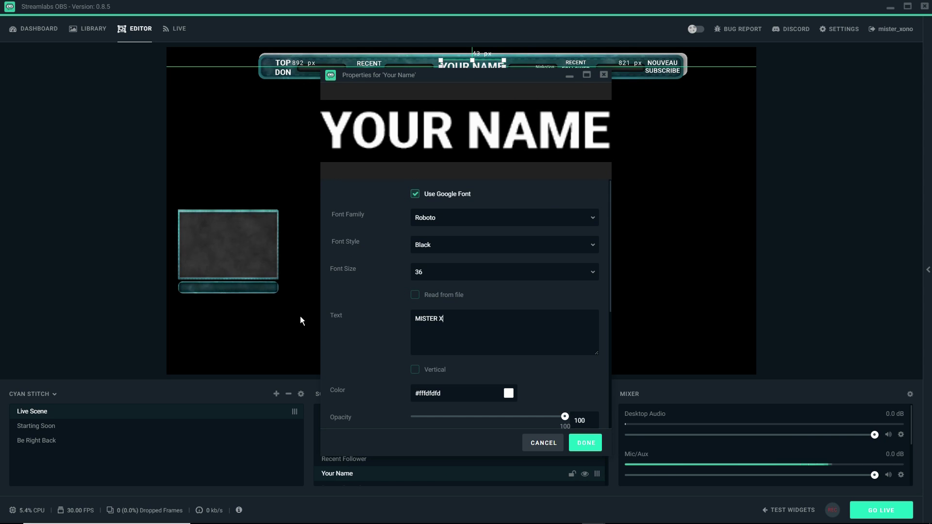
pyautogui.write('ONO')
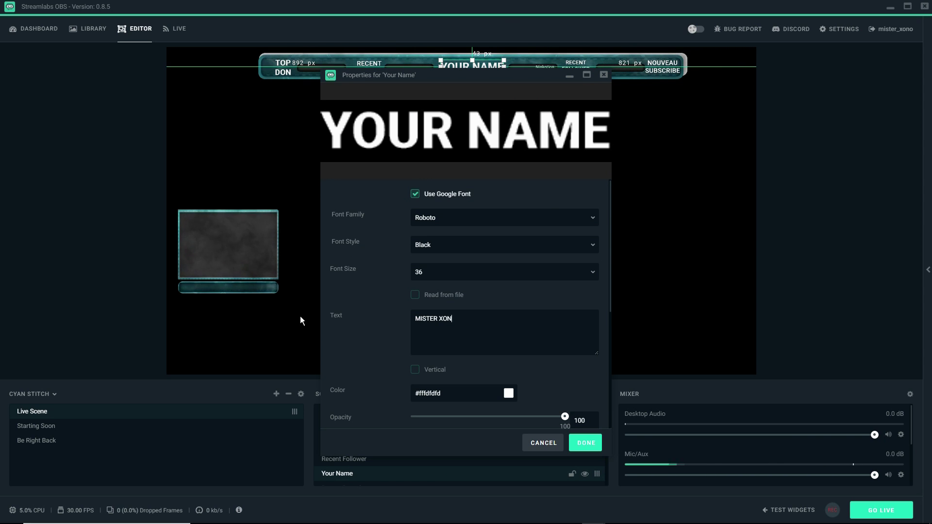
pyautogui.click(586, 443)
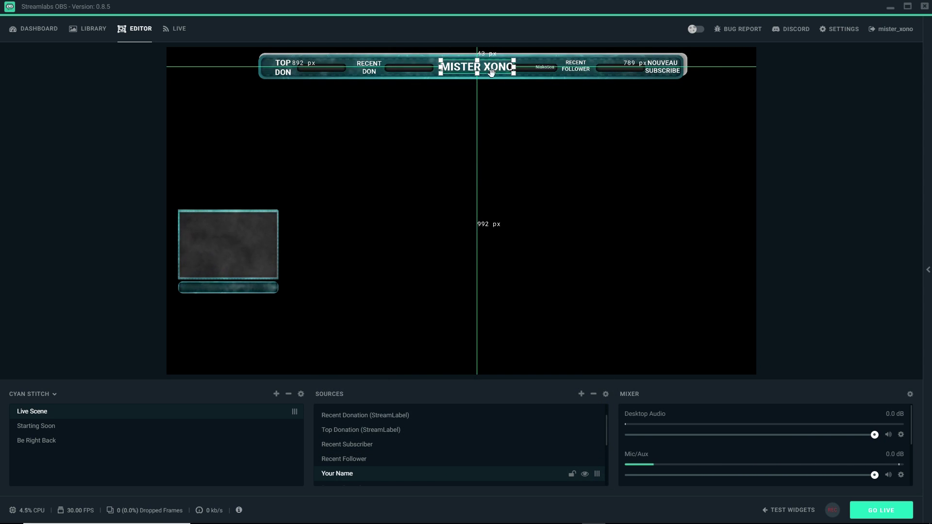
# Shift the channel name text left within the header to about 870 px from the scene's left edge and deselect it.
pyautogui.moveTo(484, 72); pyautogui.dragTo(483, 74)
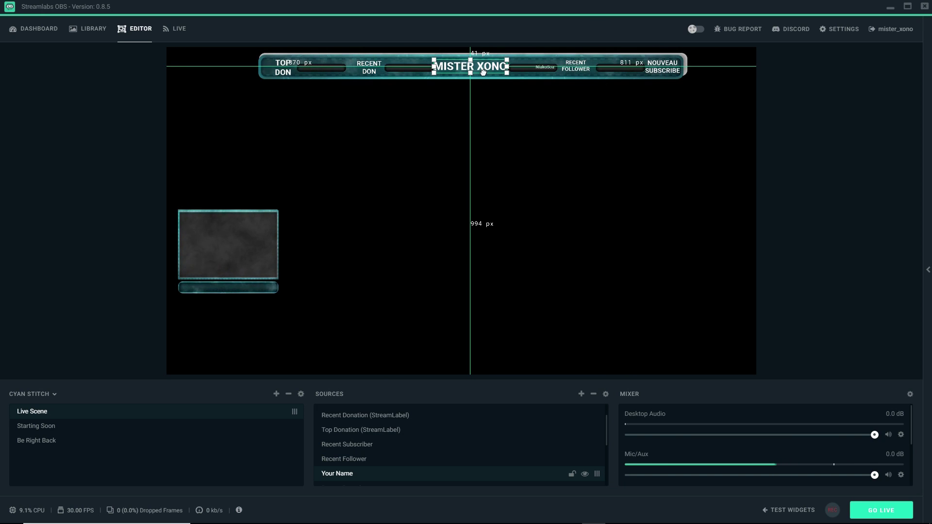
pyautogui.click(502, 121)
pyautogui.click(667, 246)
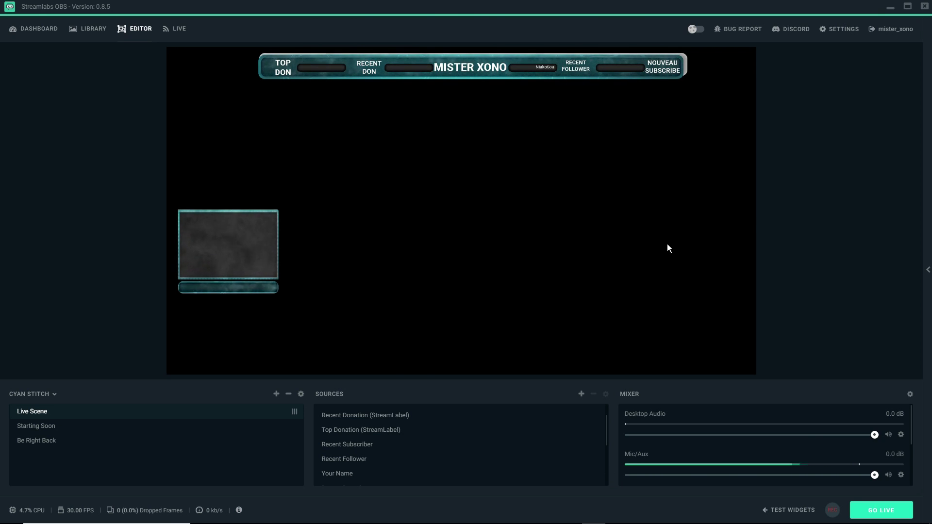
# Review the Alert Box widget's follow, subscription and donation alert settings, including layout, animation, message template, image and sound.
pyautogui.click(39, 28)
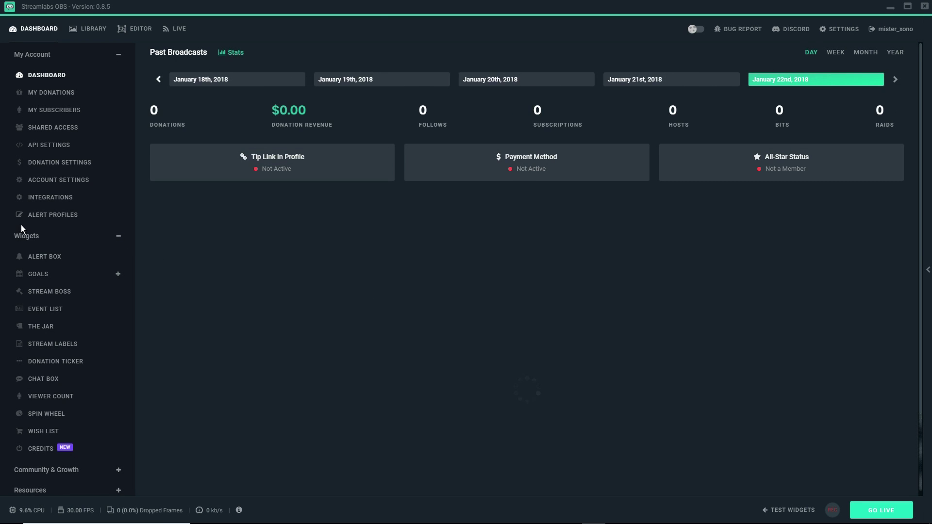
pyautogui.click(36, 259)
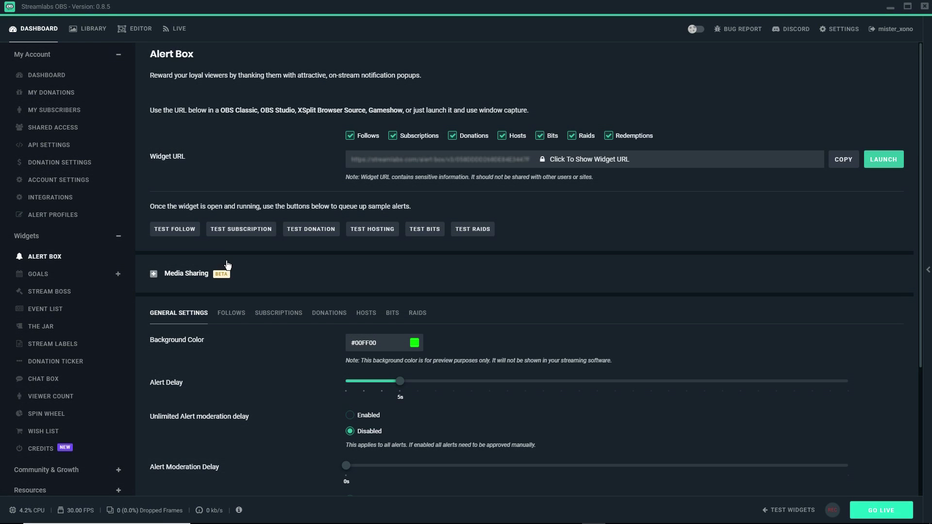
pyautogui.click(233, 318)
pyautogui.scroll(-5, 255, 313)
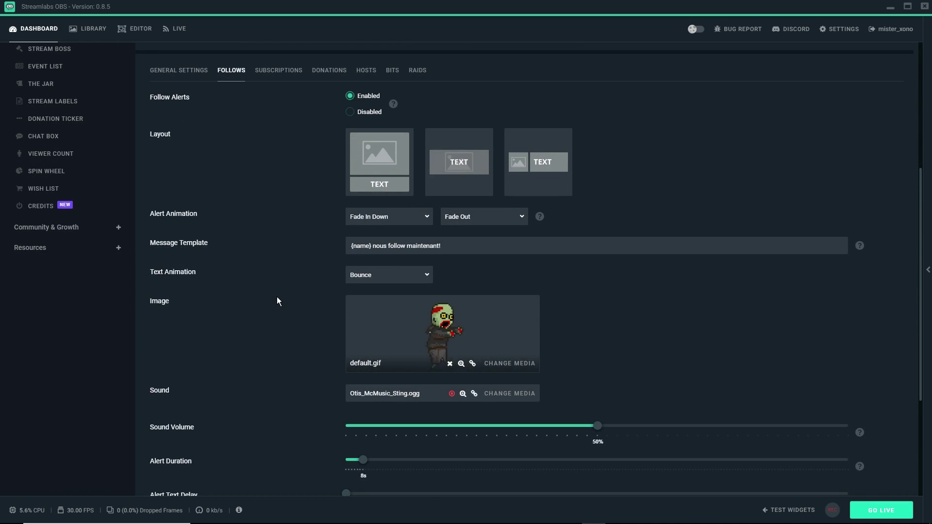
pyautogui.scroll(-1, 276, 298)
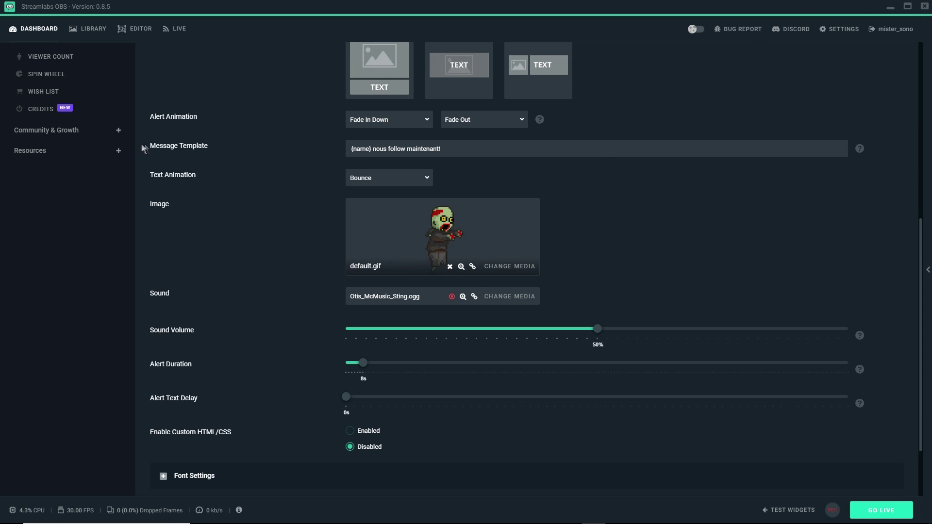
pyautogui.click(406, 150)
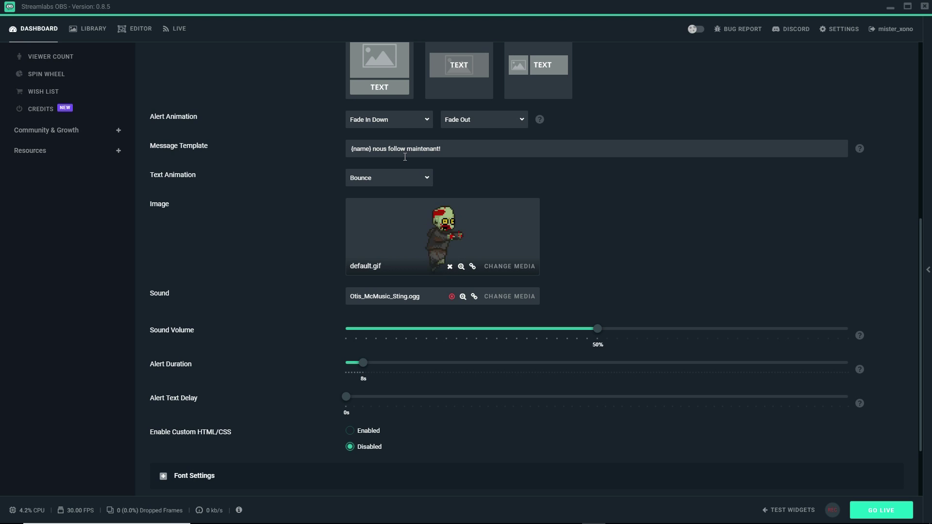
pyautogui.scroll(4, 404, 157)
pyautogui.click(278, 167)
pyautogui.click(332, 167)
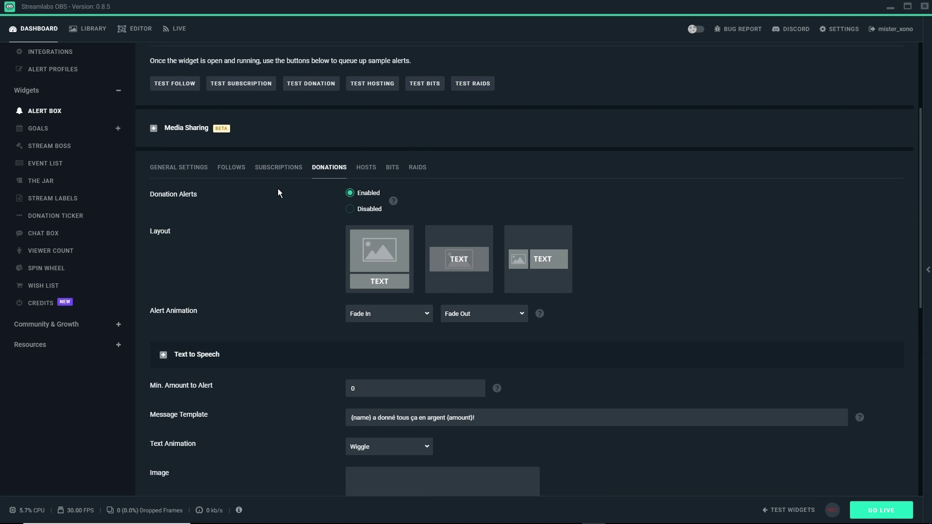
# Return to the scene editor and trigger a test follow alert.
pyautogui.click(141, 30)
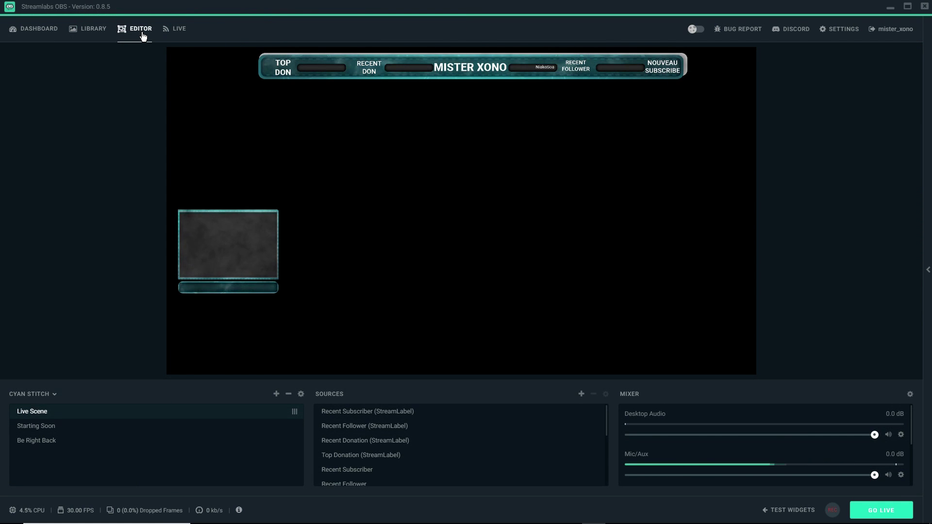
pyautogui.click(769, 510)
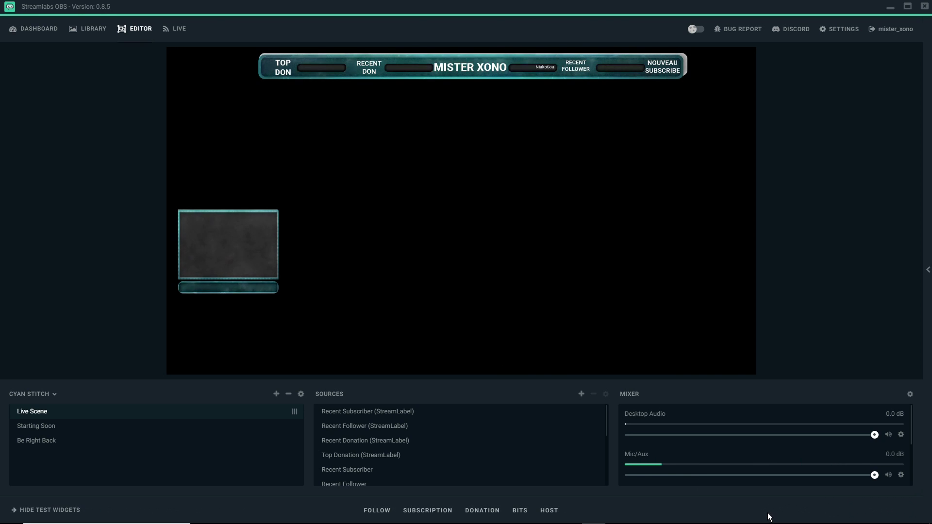
pyautogui.click(377, 511)
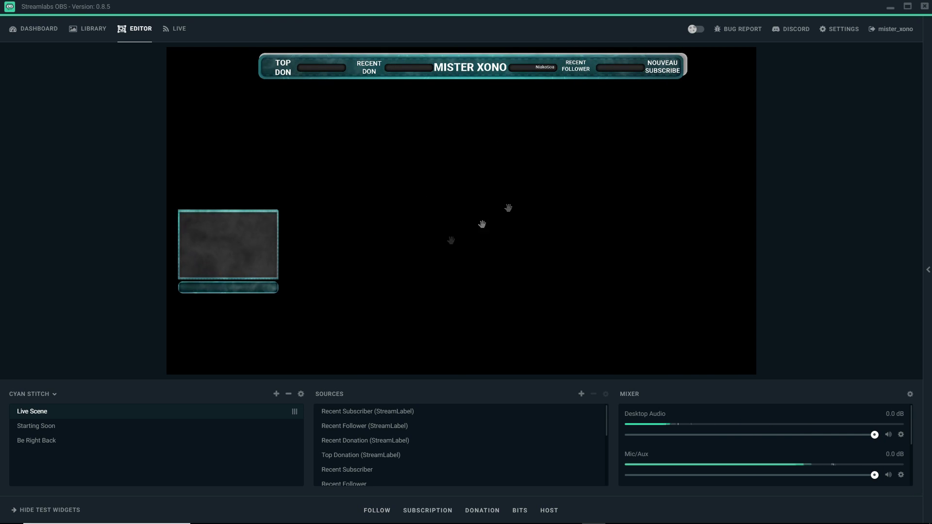
# Scale down the Alert Box, place it beneath the header about 678 px from the scene's left edge, and trigger a test donation alert.
pyautogui.click(481, 219)
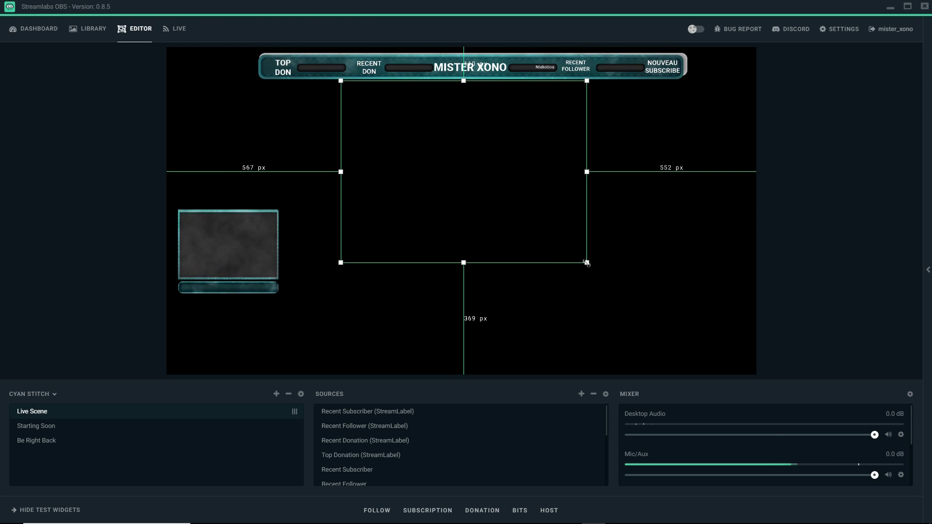
pyautogui.moveTo(586, 263); pyautogui.dragTo(498, 211)
pyautogui.moveTo(407, 153); pyautogui.dragTo(441, 154)
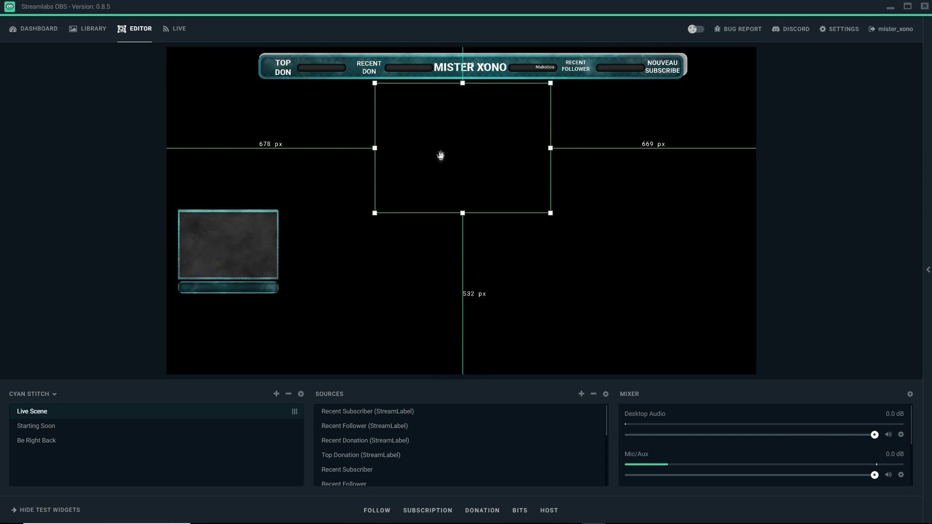
pyautogui.click(483, 510)
pyautogui.click(848, 291)
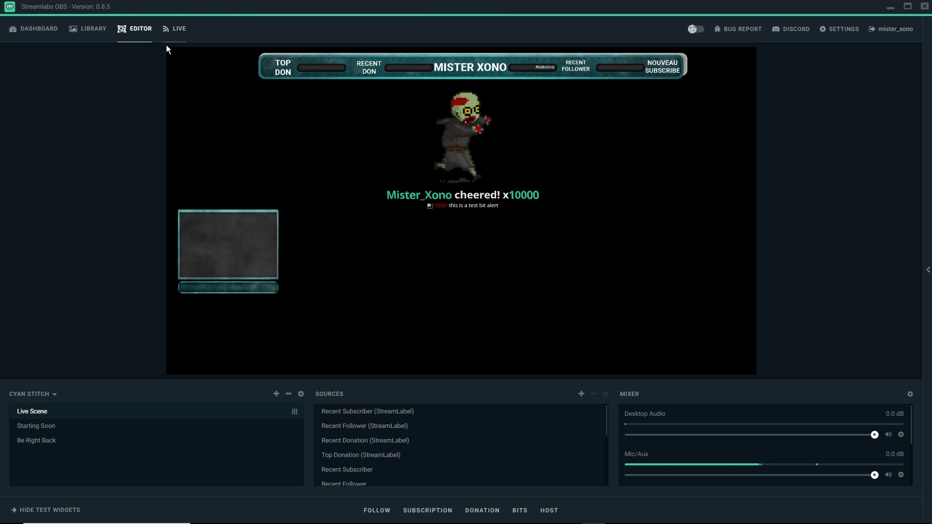
# Hide the test widget controls below the scene editor.
pyautogui.moveTo(17, 507)
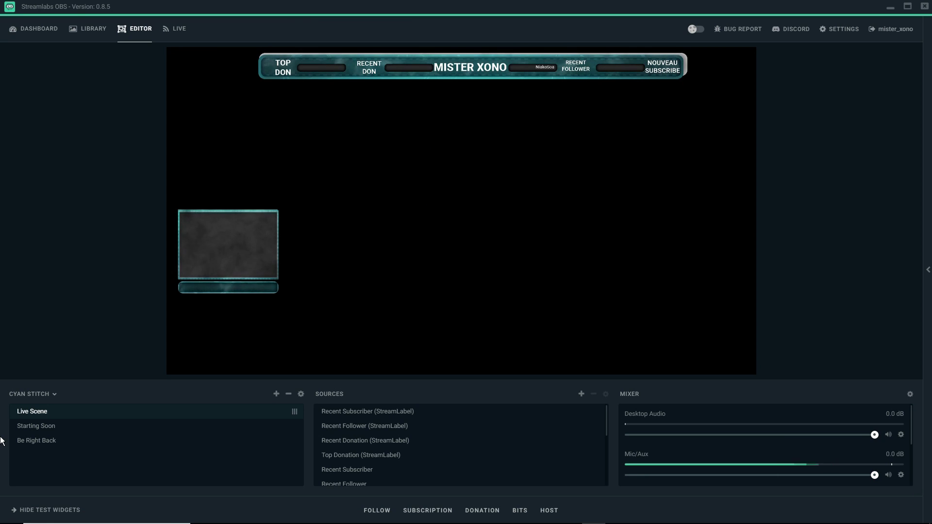
pyautogui.click(44, 510)
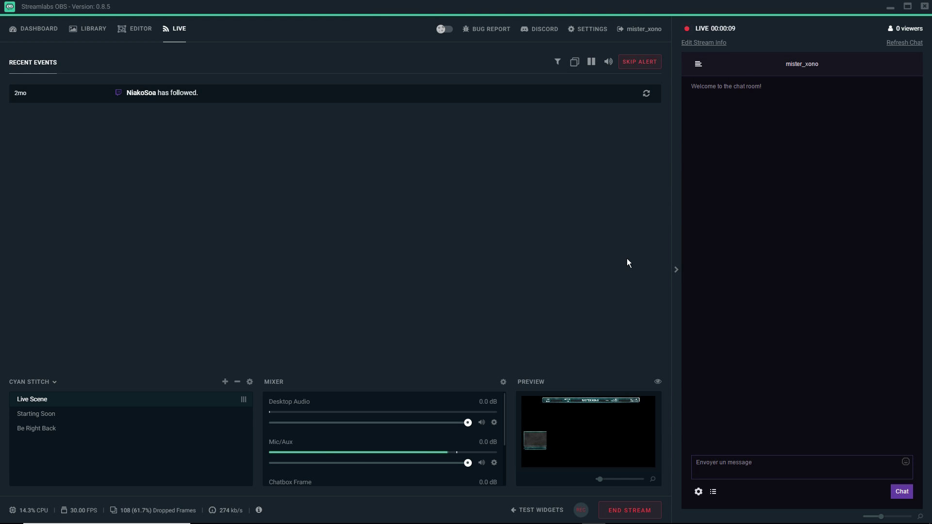
# Update the stream info's title and game for the running broadcast, and end the live stream.
pyautogui.click(709, 42)
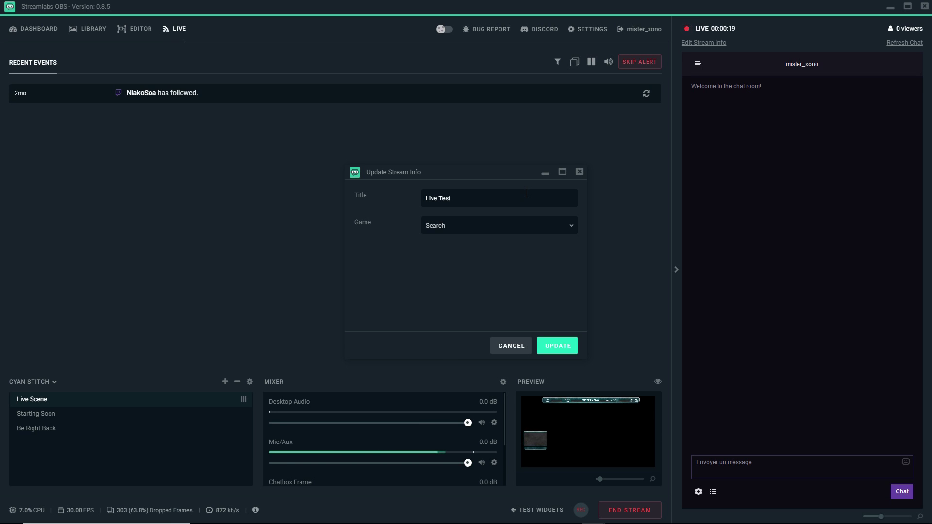
pyautogui.moveTo(465, 195); pyautogui.dragTo(430, 199)
pyautogui.click(453, 227)
pyautogui.click(451, 253)
pyautogui.click(552, 349)
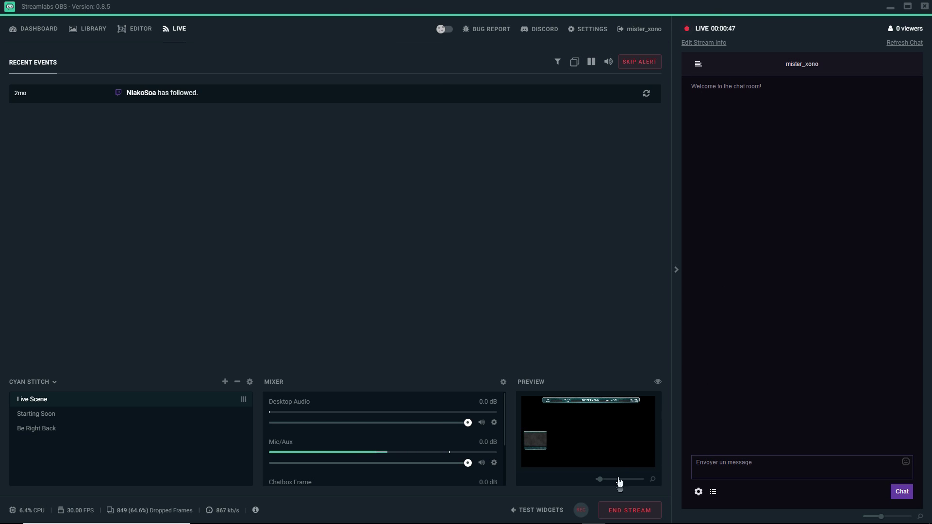
pyautogui.click(616, 514)
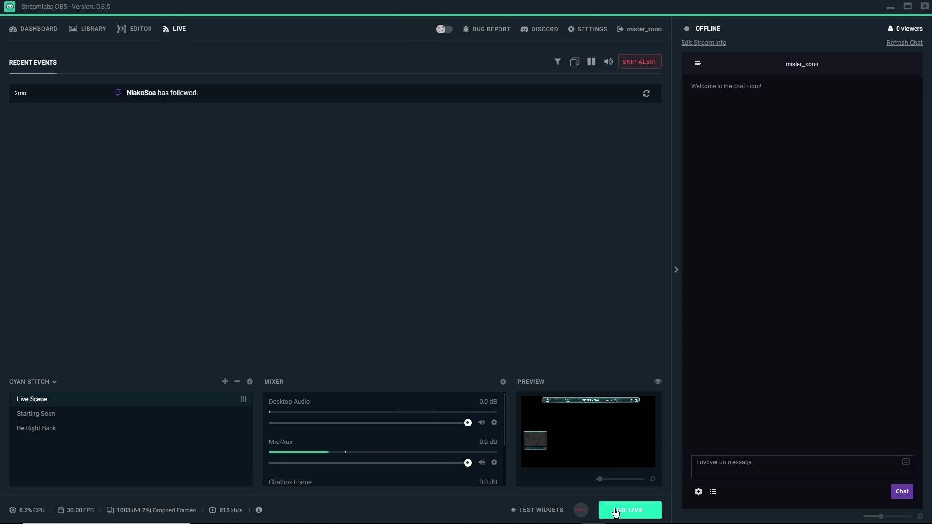
# Review the General, Stream, Output, Audio, Video, Notifications, Overlays, Advanced and Hotkeys settings, close them and open the dashboard.
pyautogui.click(584, 37)
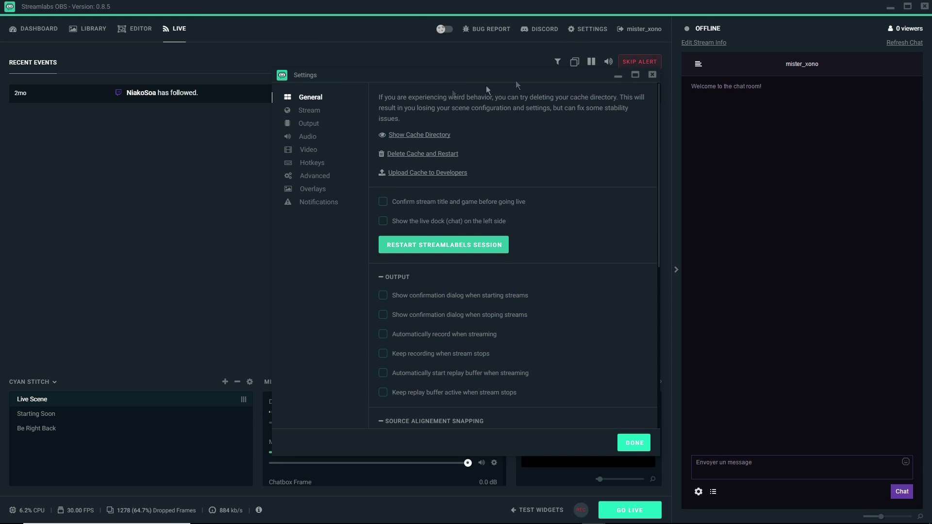
pyautogui.click(303, 118)
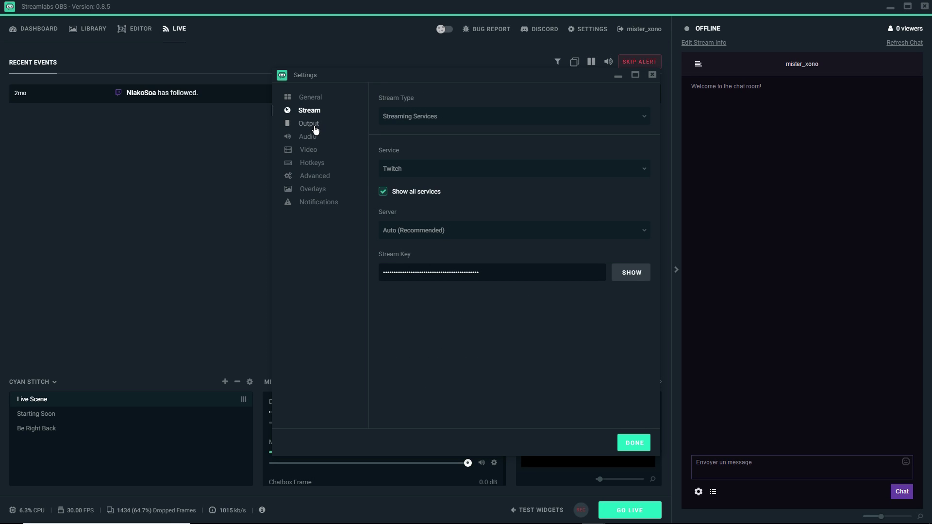
pyautogui.click(314, 127)
pyautogui.click(311, 139)
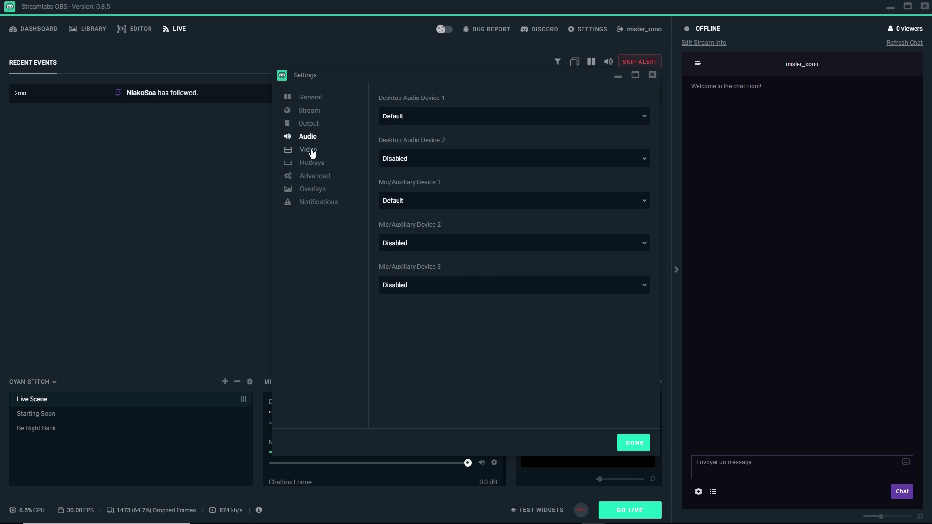
pyautogui.click(312, 153)
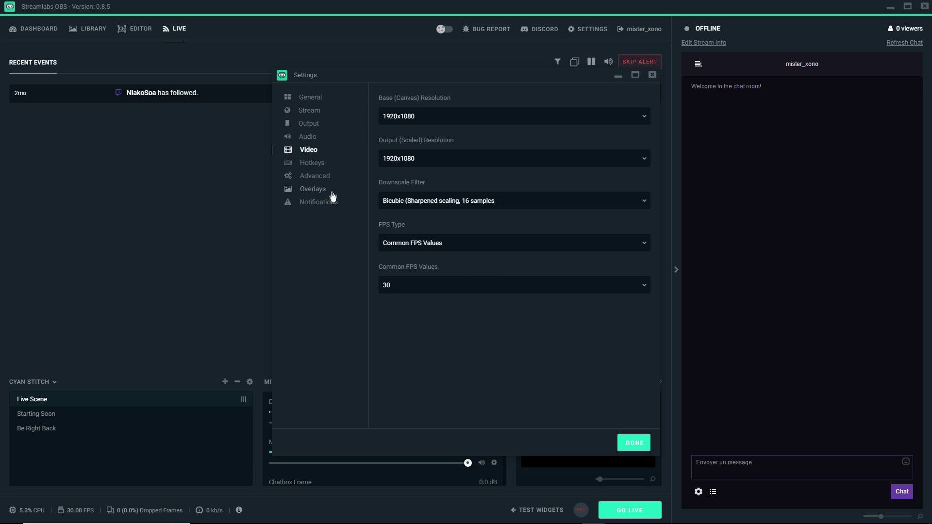
pyautogui.click(319, 202)
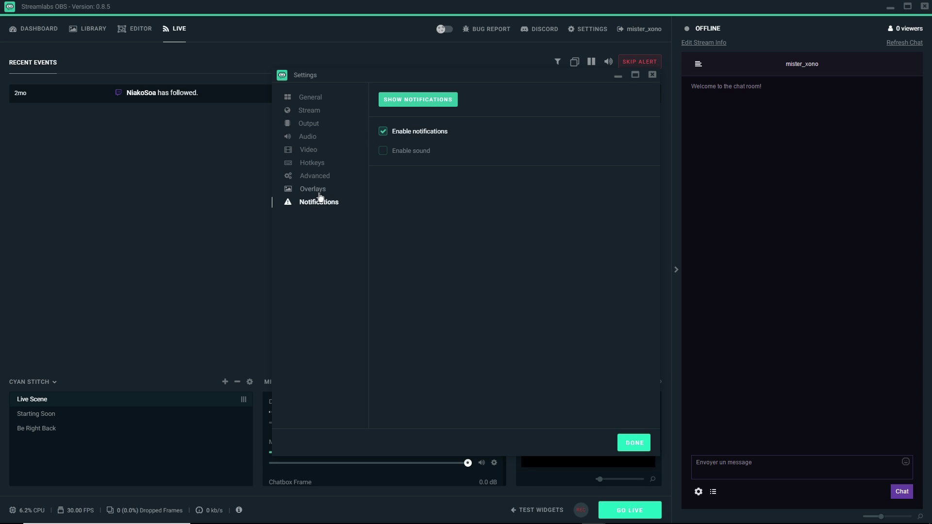
pyautogui.click(320, 193)
pyautogui.click(315, 176)
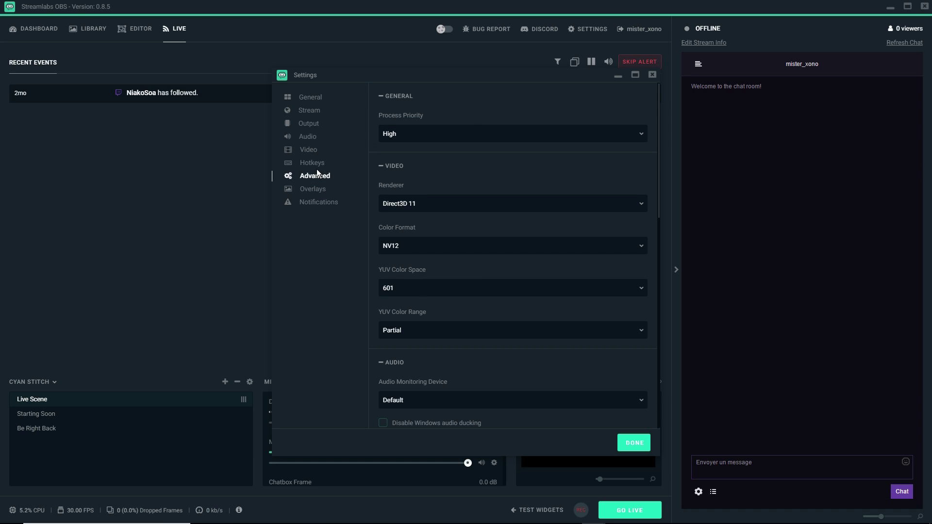
pyautogui.click(313, 165)
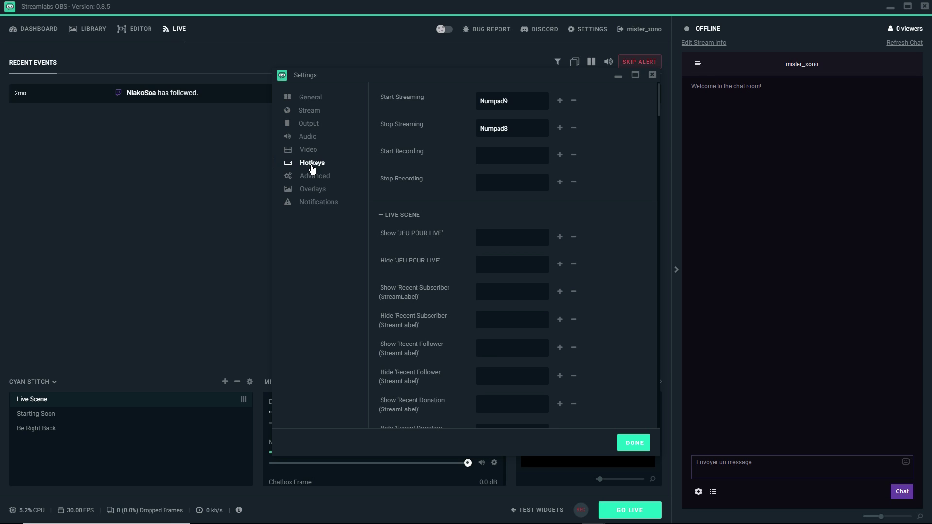
pyautogui.click(653, 75)
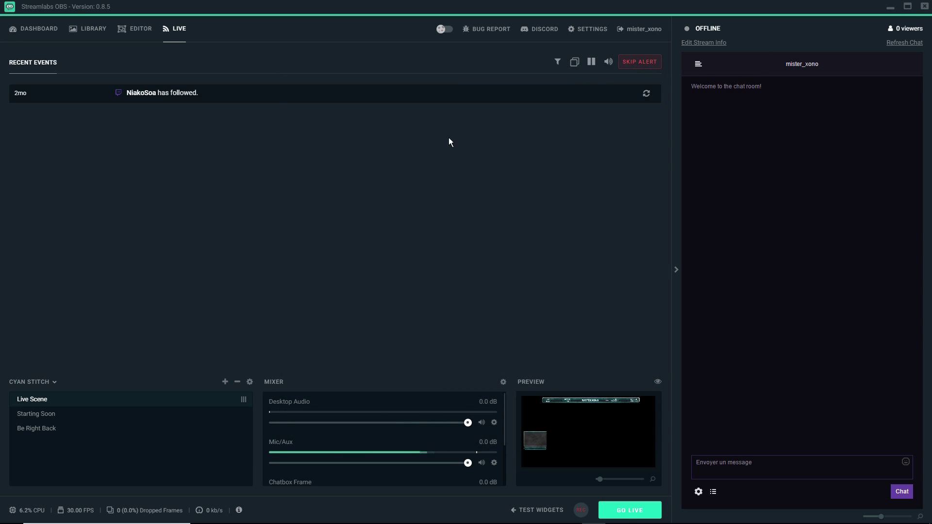
pyautogui.click(43, 40)
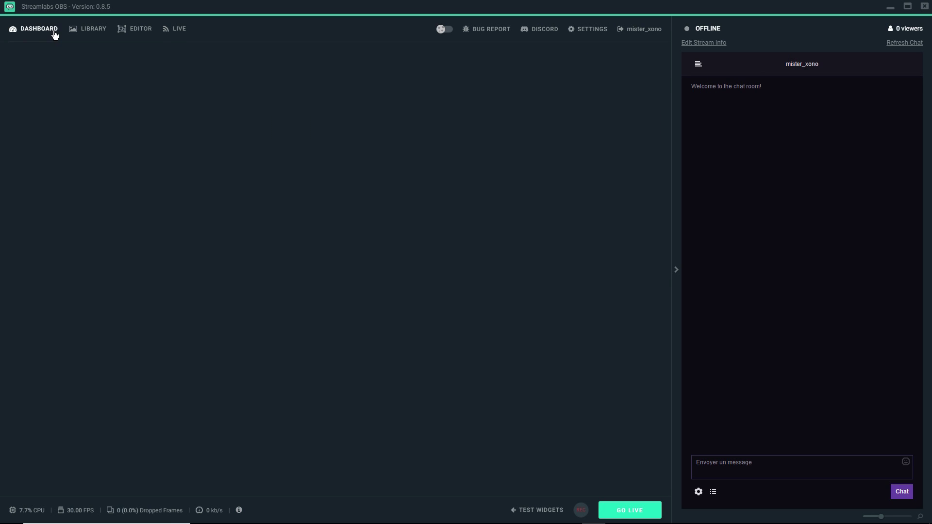